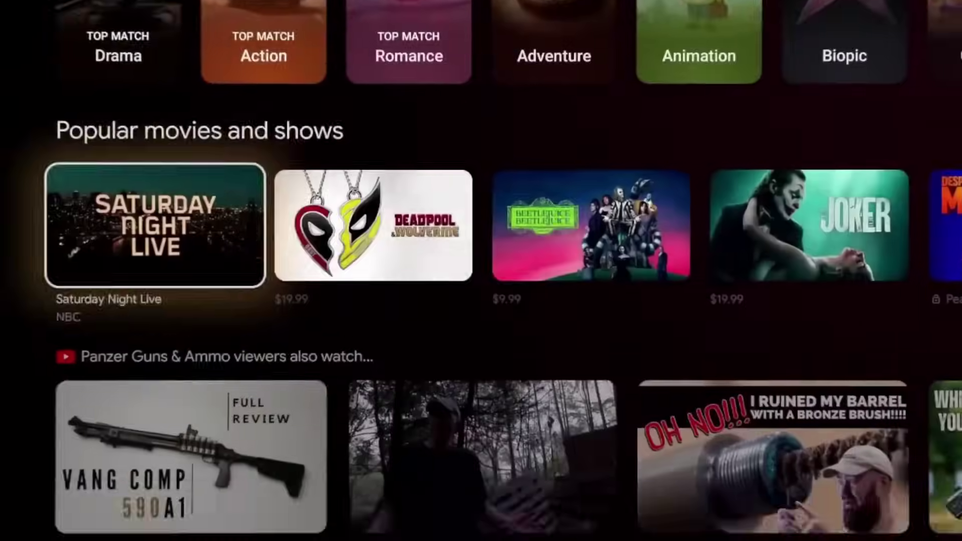
# - Subscribe to the channel and choose how its notifications arrive
pyautogui.press('Down')
pyautogui.press('Down')
pyautogui.press('Down')
pyautogui.press('Down')
pyautogui.press('Down')
pyautogui.press('Down')
pyautogui.press('Down')
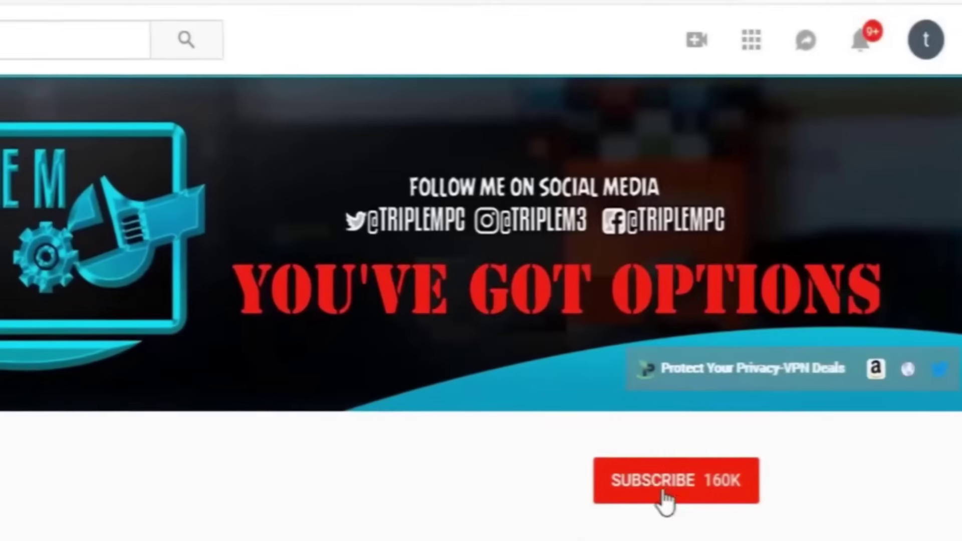
pyautogui.click(665, 488)
pyautogui.click(738, 487)
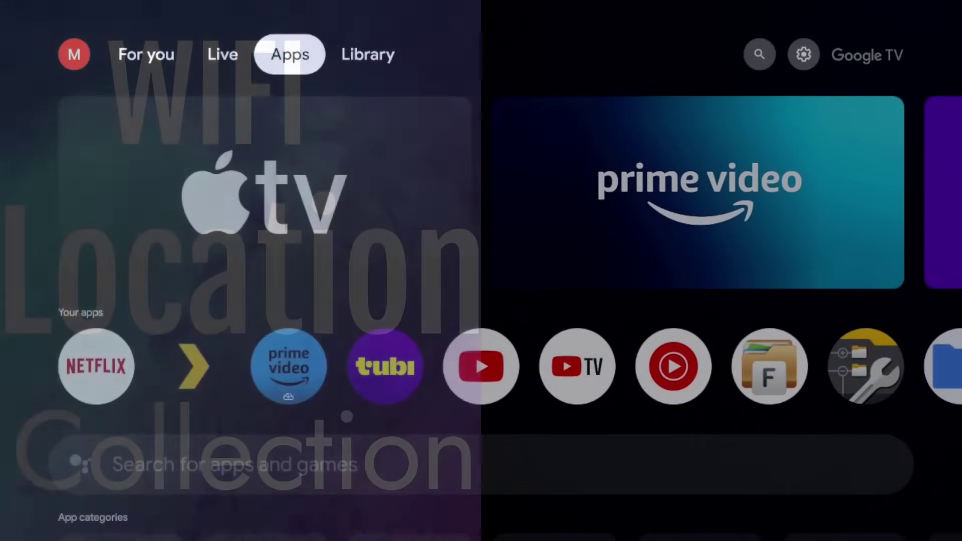
# - Under All settings > Privacy > Location, set Location status to Off
pyautogui.press('Right')
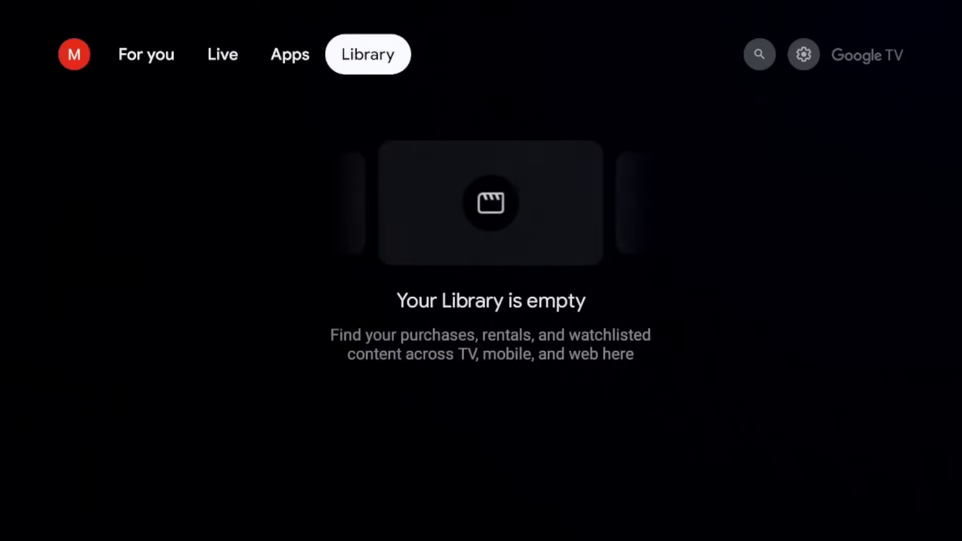
pyautogui.press('Right')
pyautogui.press('Right')
pyautogui.press('Return')
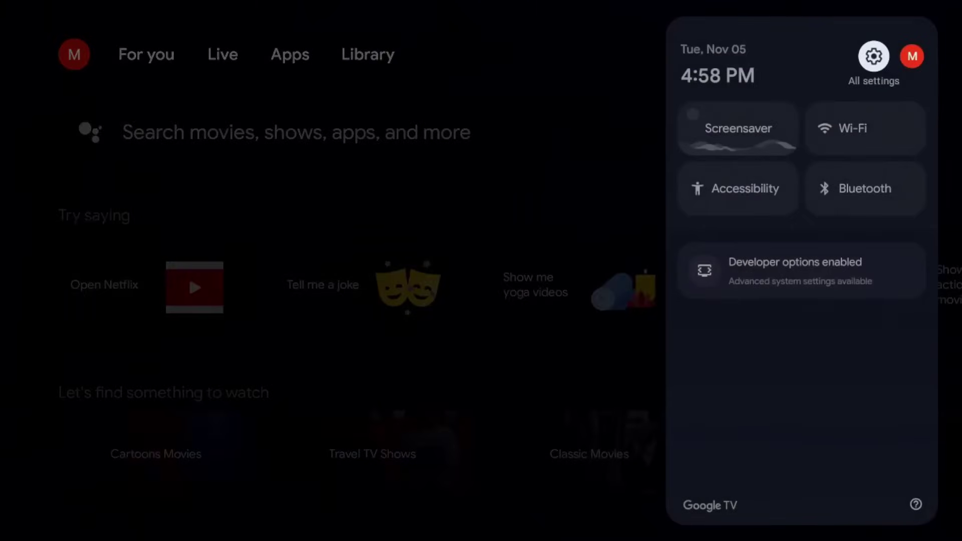
pyautogui.press('Return')
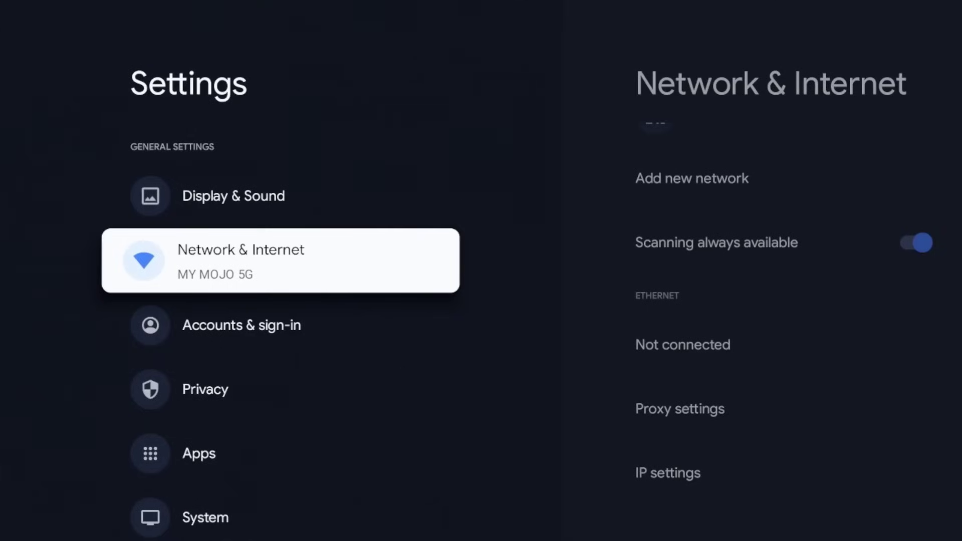
pyautogui.press('Down')
pyautogui.press('Down')
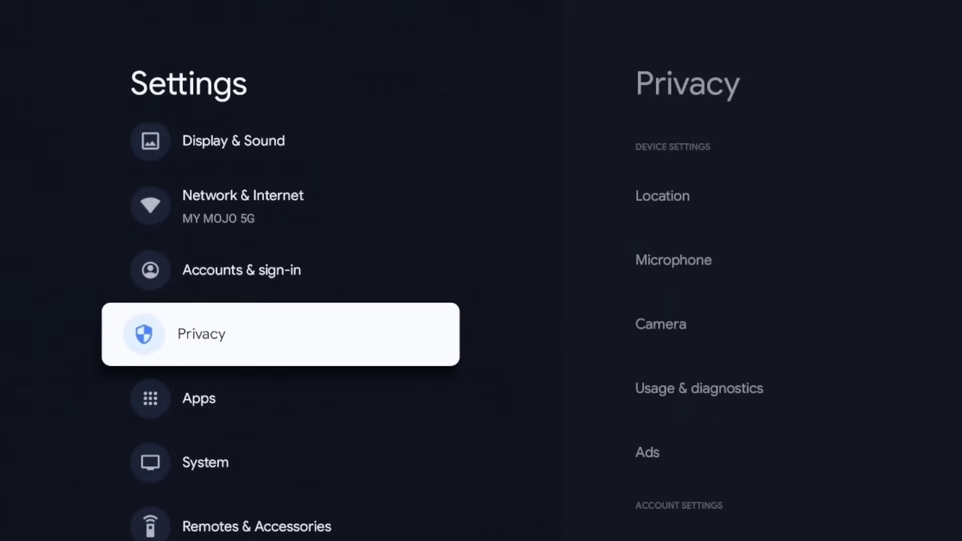
pyautogui.press('Return')
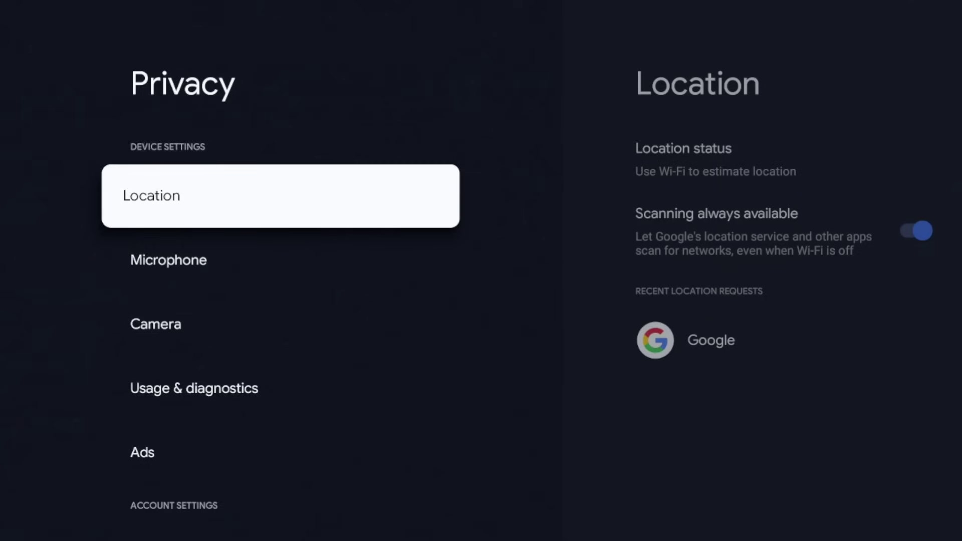
pyautogui.press('Return')
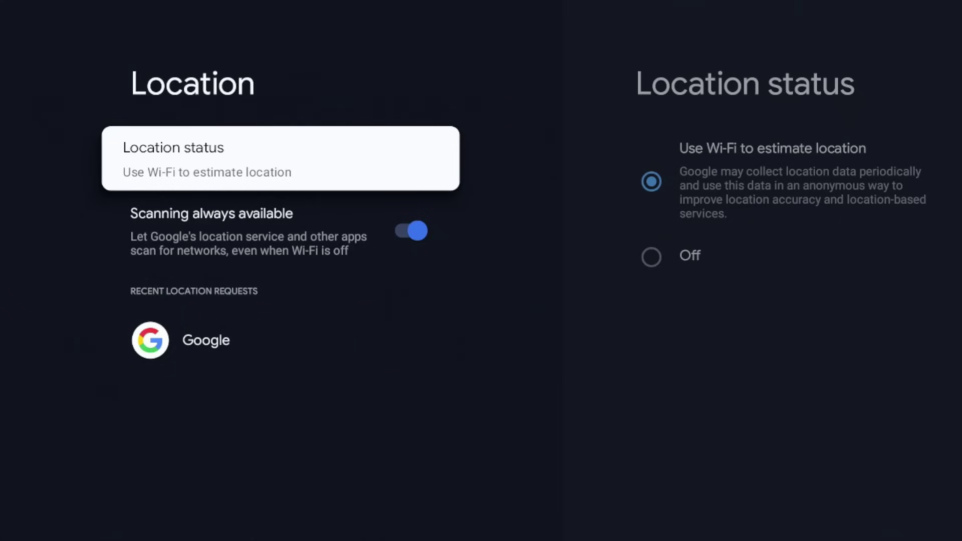
pyautogui.press('Return')
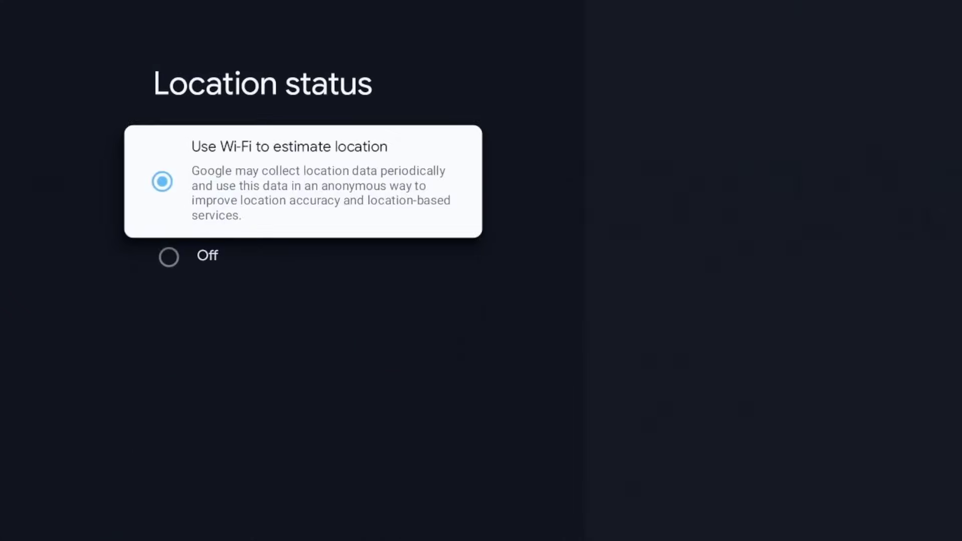
pyautogui.press('Down')
pyautogui.press('Return')
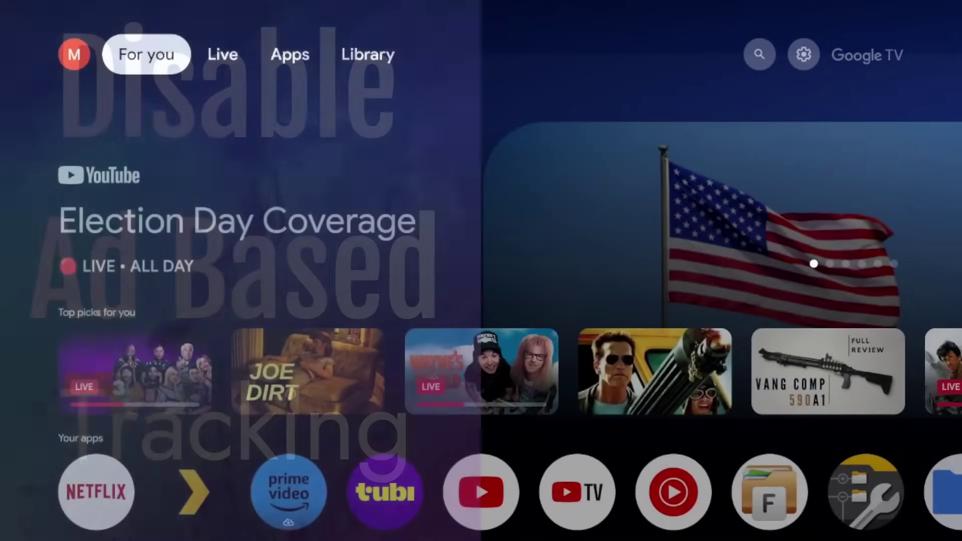
# - Go back to All settings > Privacy and open the Ads page
pyautogui.press('Right')
pyautogui.press('Right')
pyautogui.press('Right')
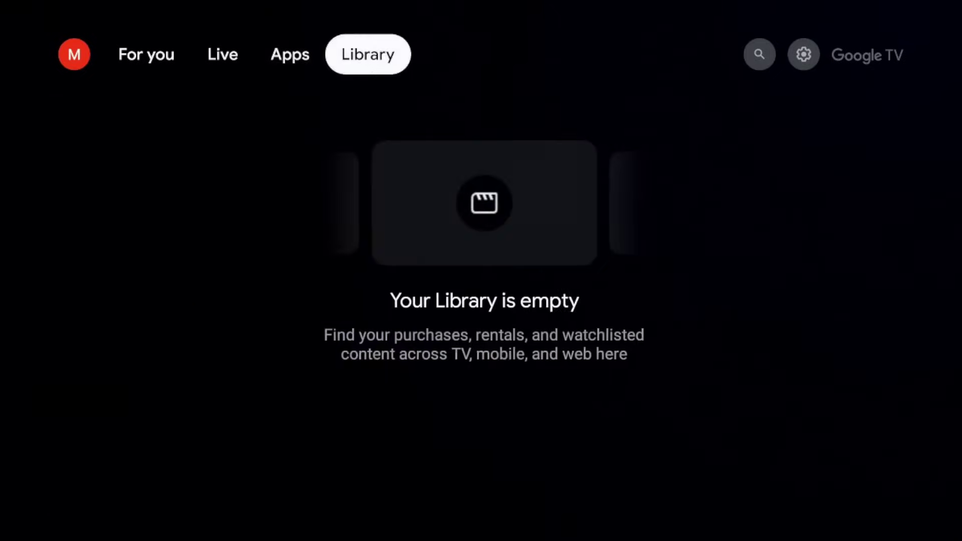
pyautogui.press('Right')
pyautogui.press('Right')
pyautogui.press('Return')
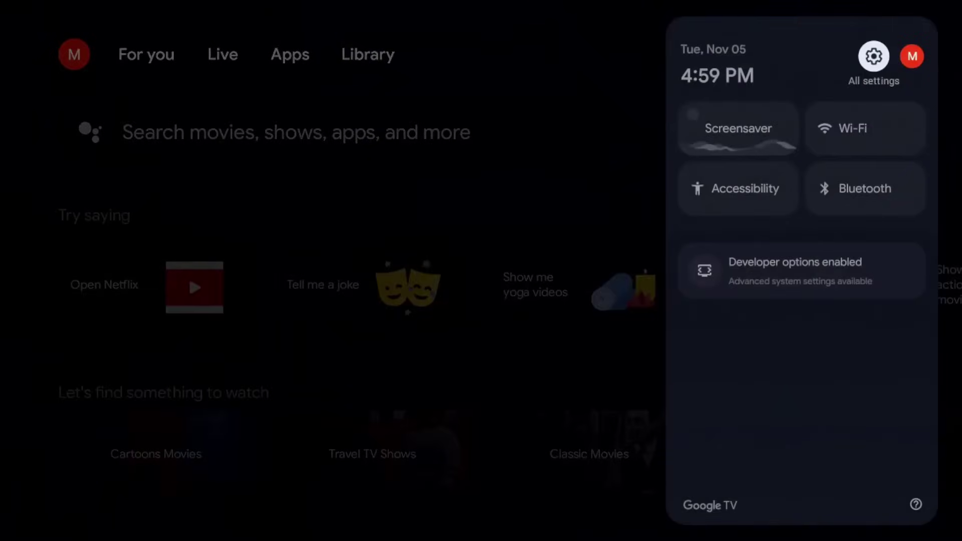
pyautogui.press('Return')
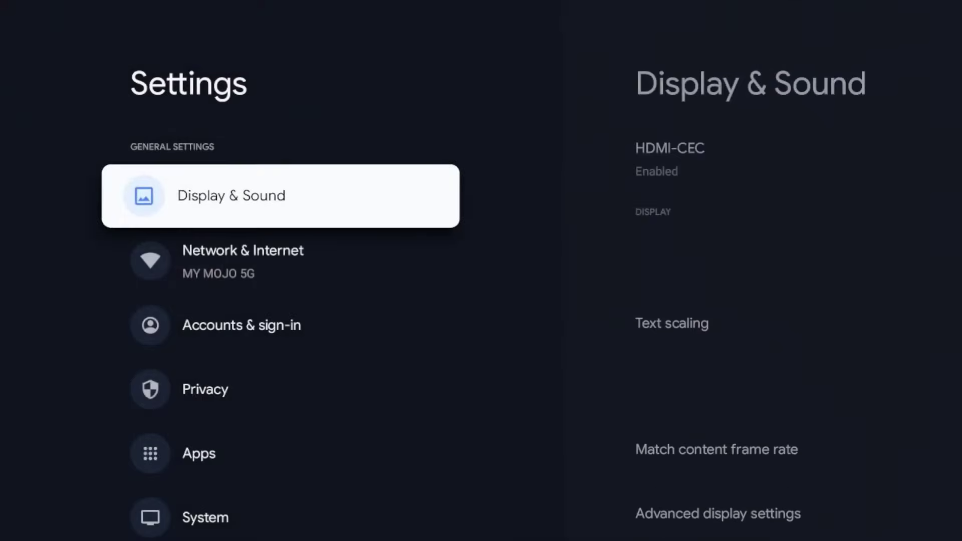
pyautogui.press('Down')
pyautogui.press('Down')
pyautogui.press('Down')
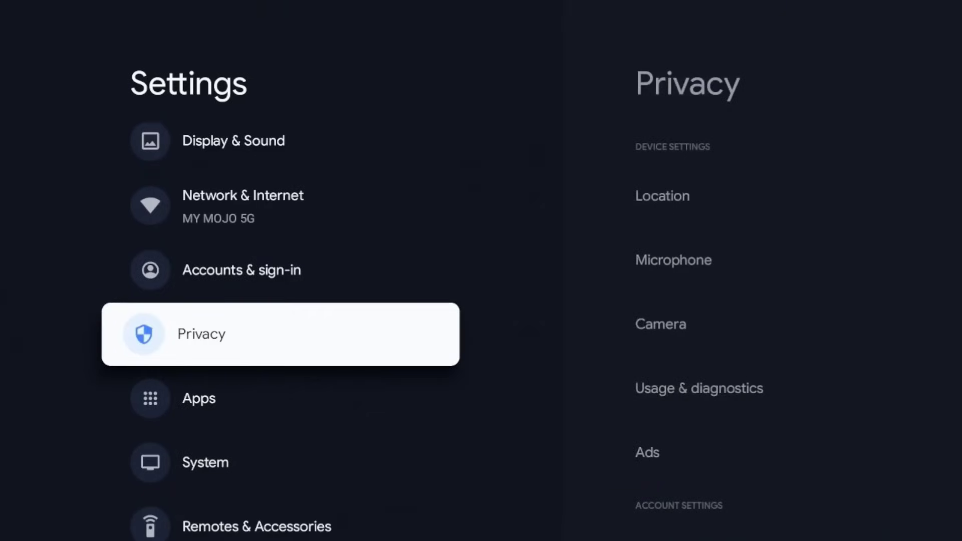
pyautogui.press('Return')
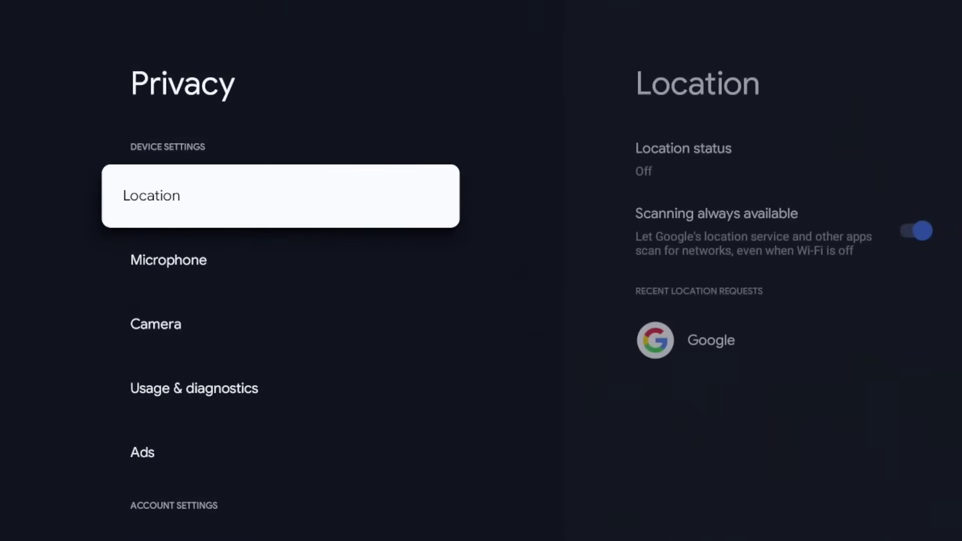
pyautogui.press('Down')
pyautogui.press('Down')
pyautogui.press('Down')
pyautogui.press('Down')
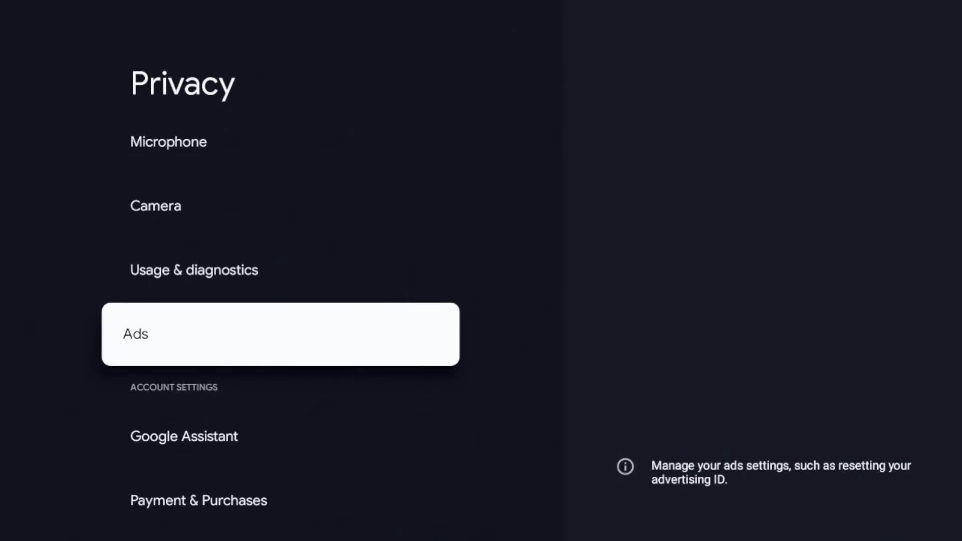
pyautogui.press('Return')
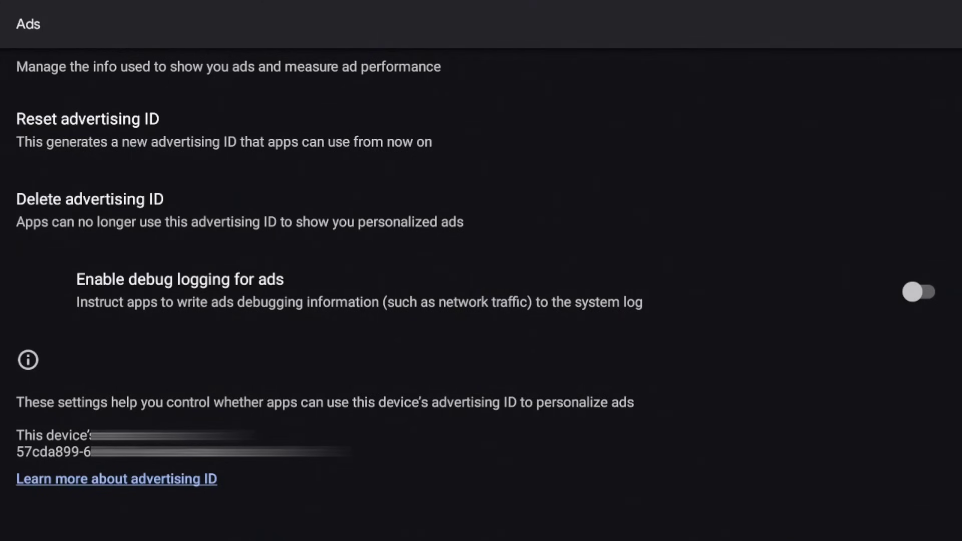
# - Move focus up from Learn more toward the advertising ID options
pyautogui.press('Up')
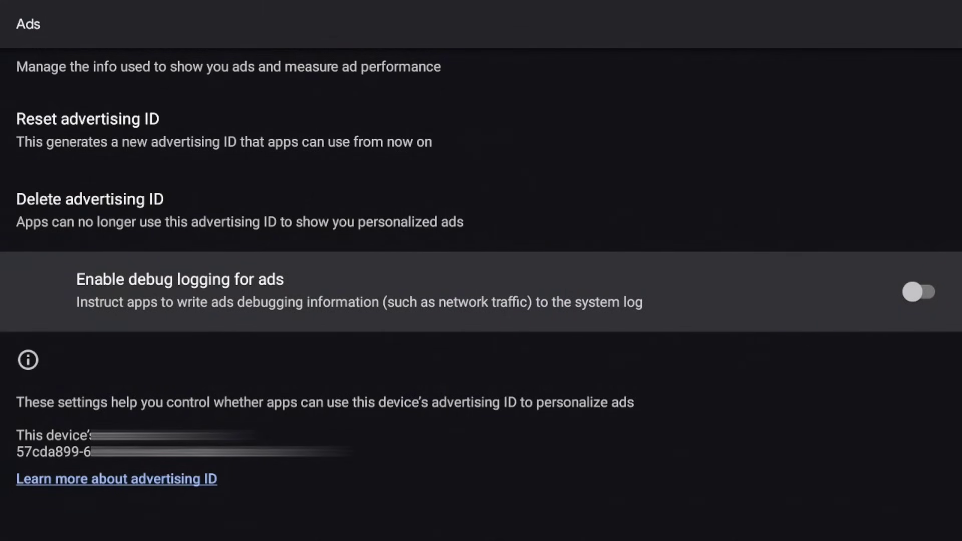
# - Highlight Delete advertising ID and start deleting the advertising ID
pyautogui.press('Up')
pyautogui.press('Up')
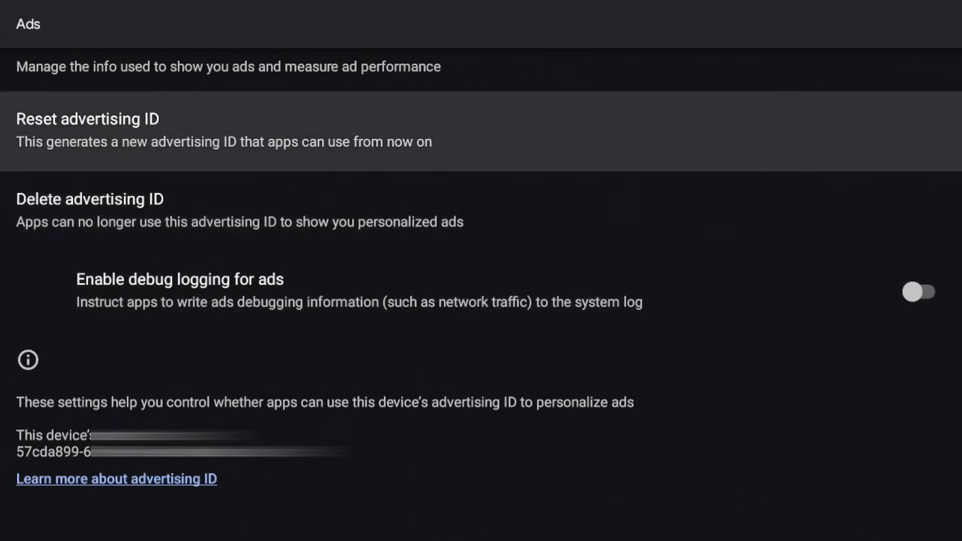
pyautogui.press('Down')
pyautogui.press('Up')
pyautogui.press('Down')
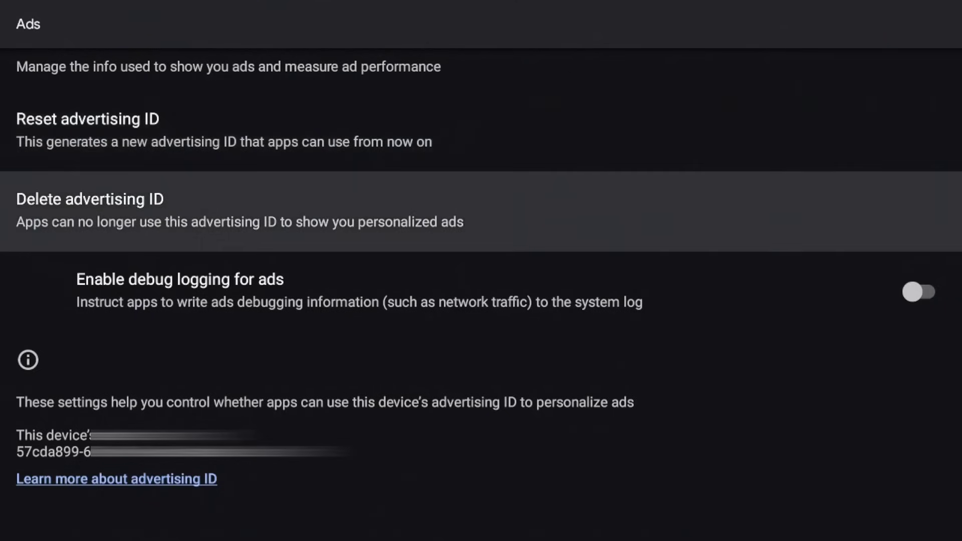
pyautogui.press('Up')
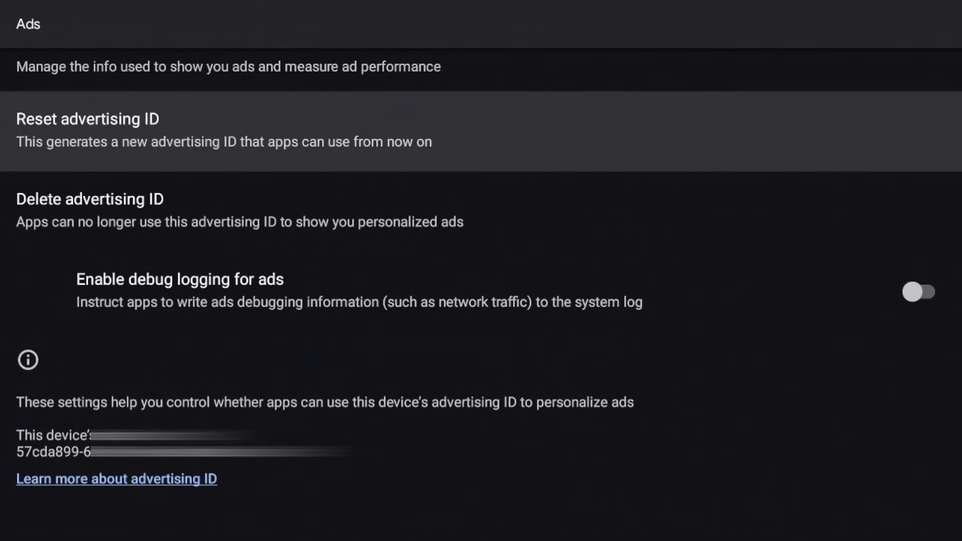
pyautogui.press('Down')
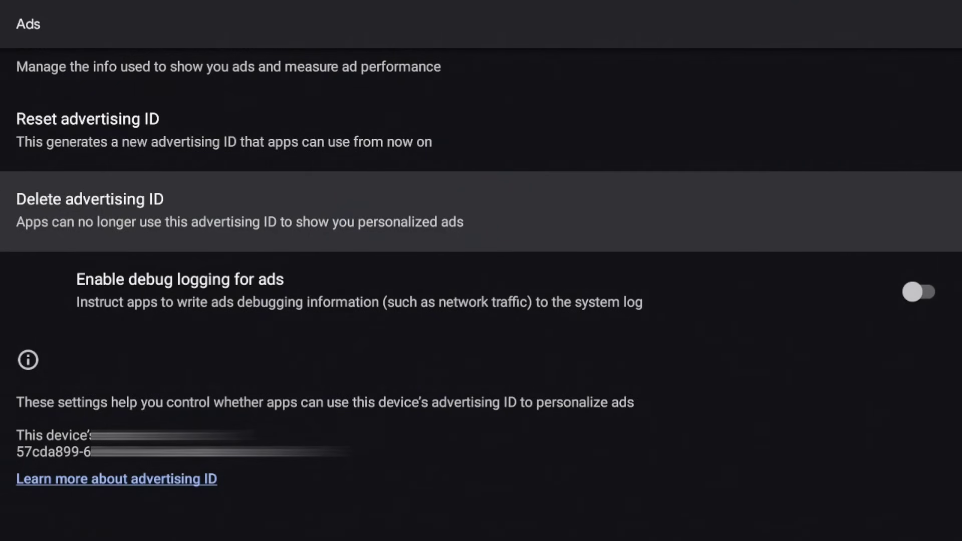
pyautogui.press('Return')
pyautogui.press('Return')
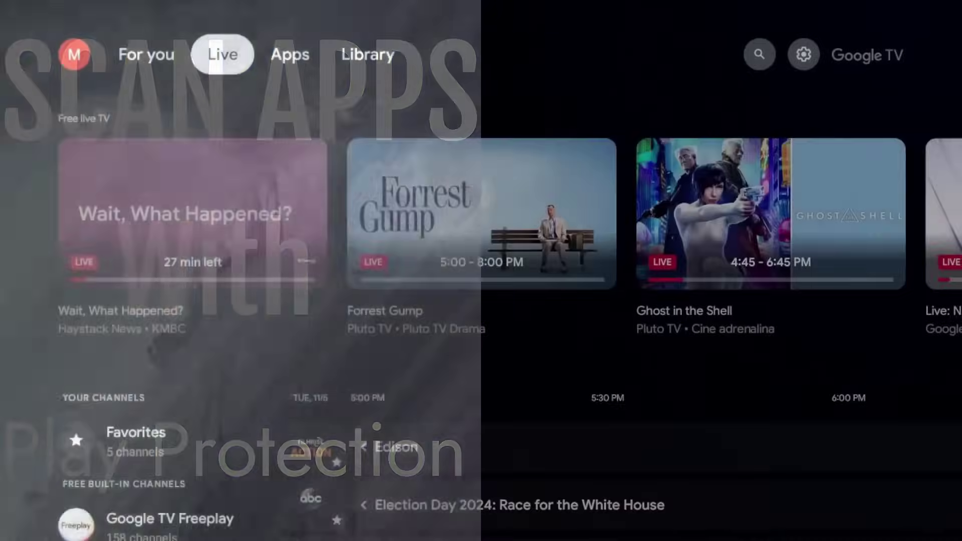
# - Go to Privacy > Security and highlight Scan apps with Play Protect
pyautogui.press('Right')
pyautogui.press('Right')
pyautogui.press('Right')
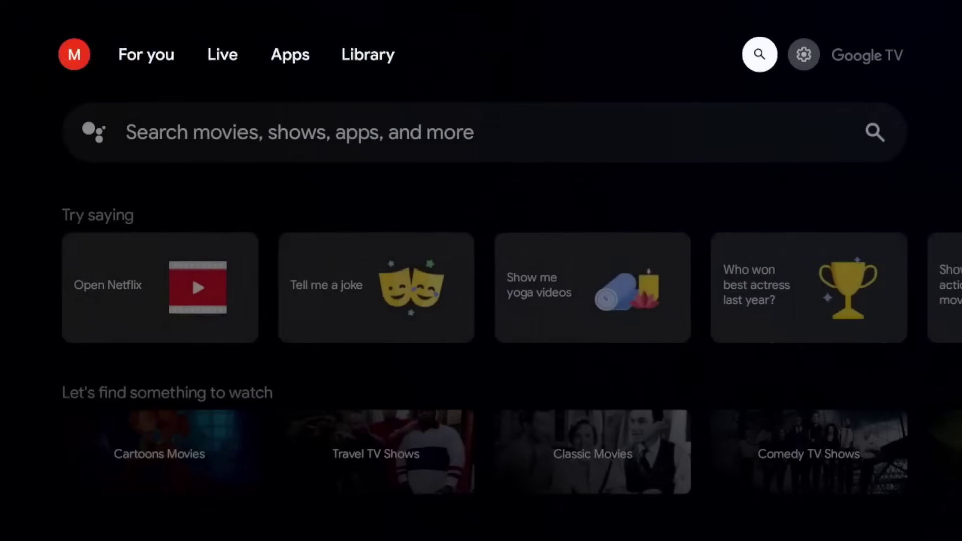
pyautogui.press('Right')
pyautogui.press('Return')
pyautogui.press('Return')
pyautogui.press('Down')
pyautogui.press('Down')
pyautogui.press('Down')
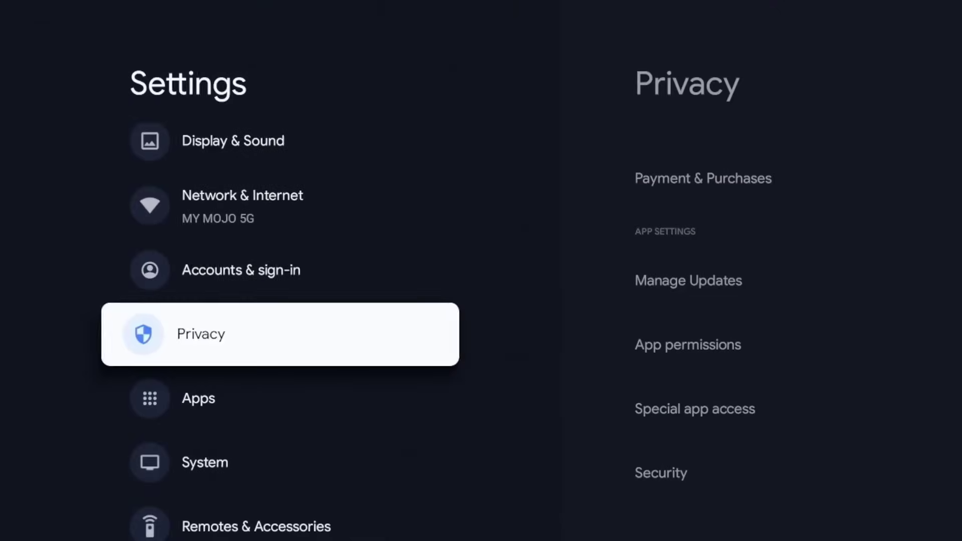
pyautogui.press('Right')
pyautogui.press('Down')
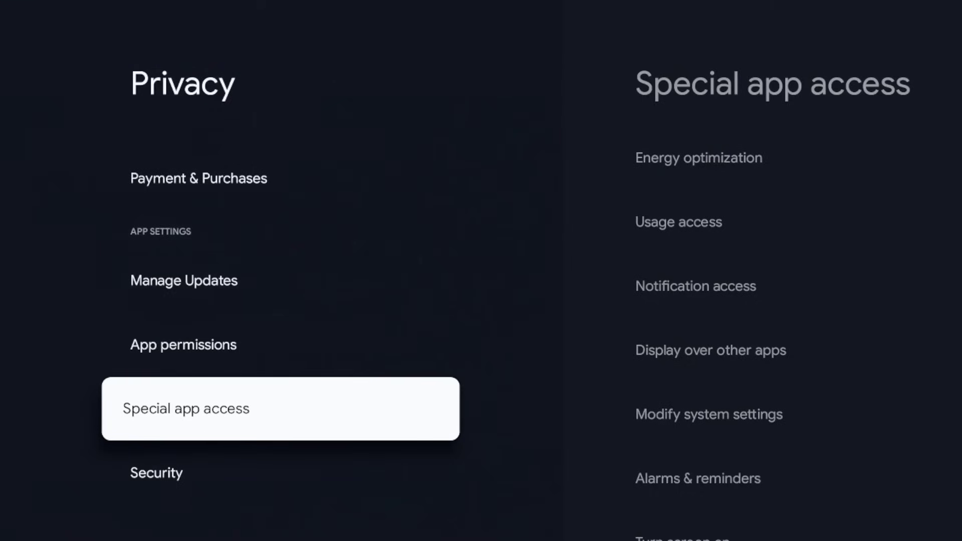
pyautogui.press('Down')
pyautogui.press('Right')
pyautogui.press('Up')
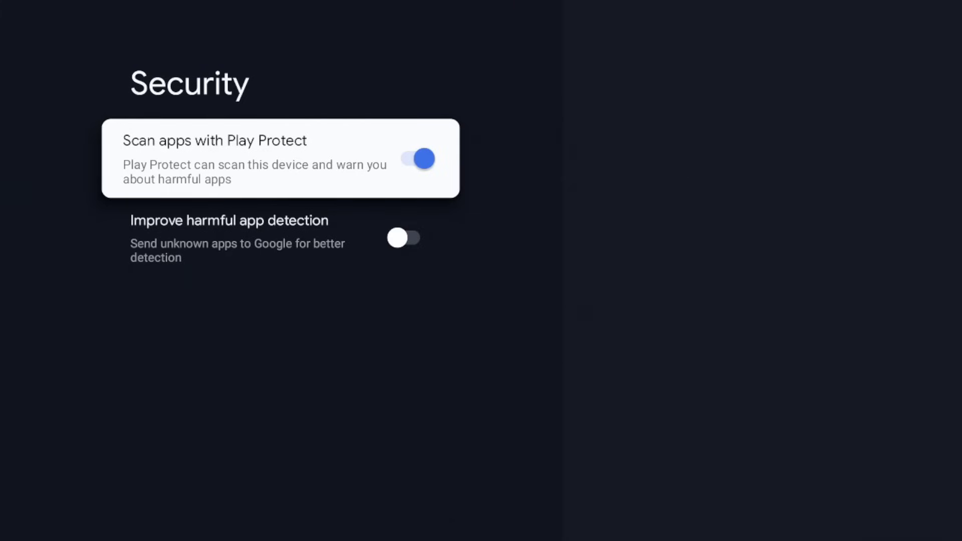
# - Switch the Scan apps with Play Protect toggle off
pyautogui.press('Return')
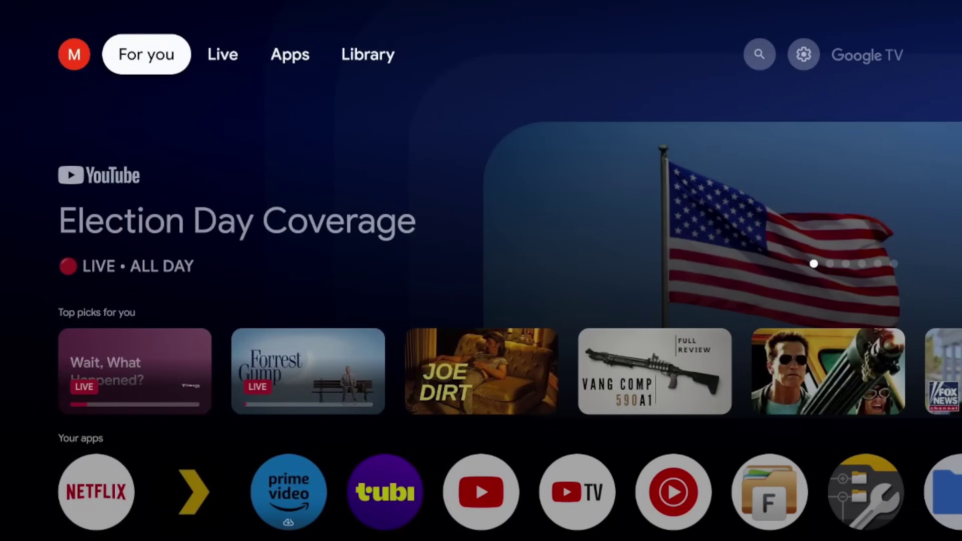
# - Scroll the For you feed to the Manage services prompt at the bottom
pyautogui.press('Down')
pyautogui.press('Down')
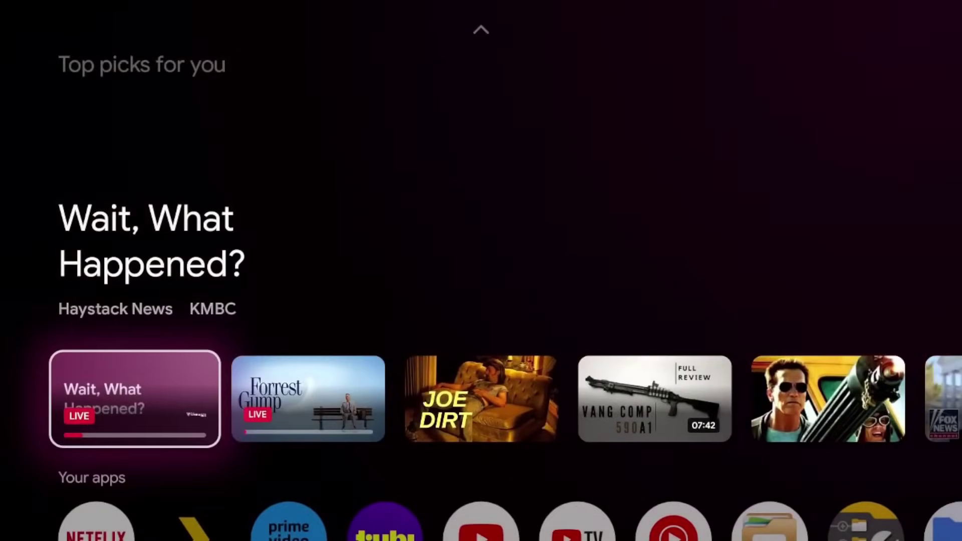
pyautogui.press('Down')
pyautogui.press('Down')
pyautogui.press('Down')
pyautogui.press('Down')
pyautogui.press('Down')
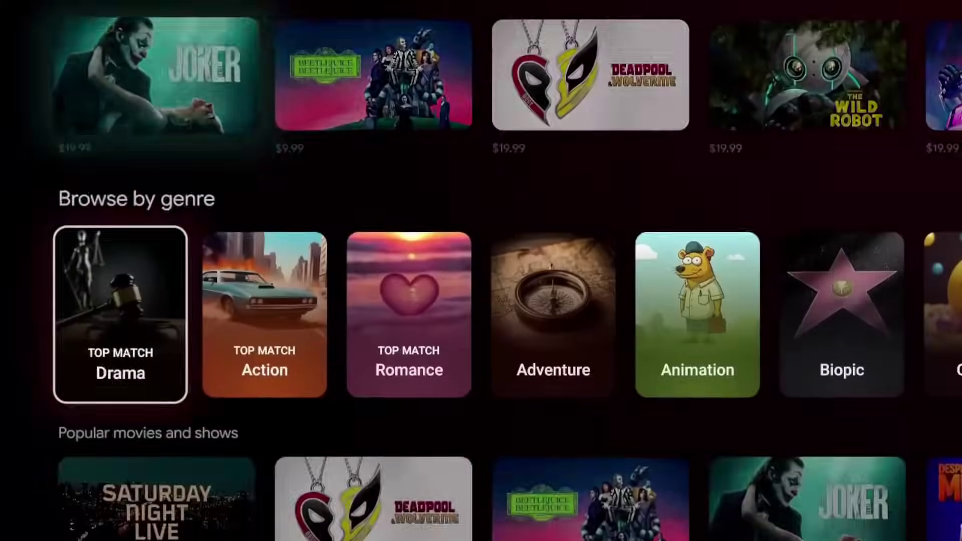
pyautogui.press('Down')
pyautogui.press('Down')
pyautogui.press('Down')
pyautogui.press('Down')
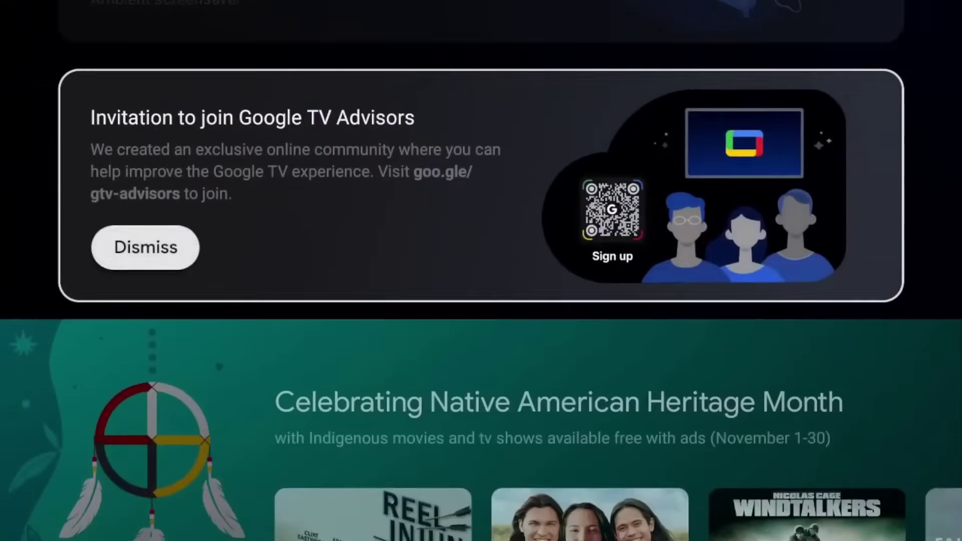
pyautogui.press('Up')
pyautogui.press('Down')
pyautogui.press('Down')
pyautogui.press('Down')
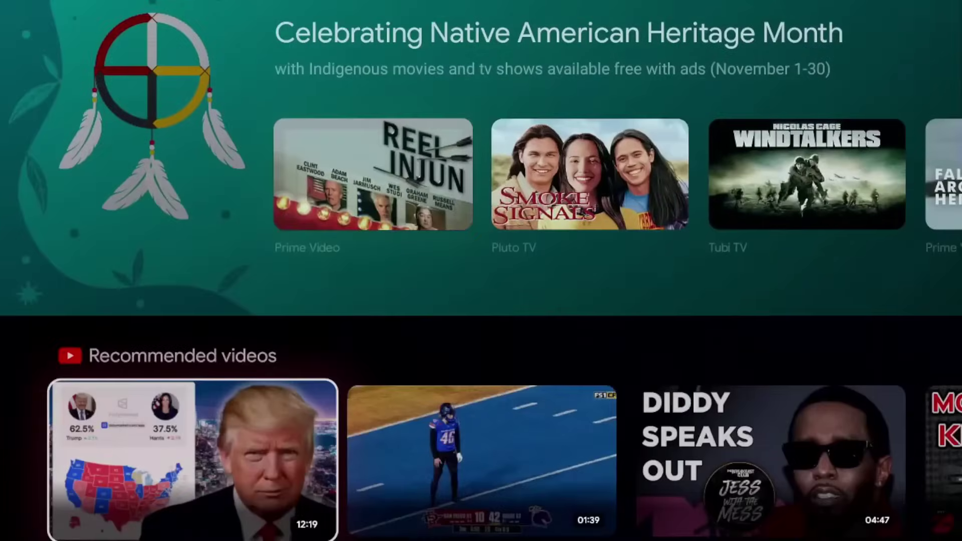
pyautogui.press('Down')
pyautogui.press('Down')
pyautogui.press('Down')
pyautogui.press('Down')
pyautogui.press('Down')
pyautogui.press('Down')
pyautogui.press('Up')
pyautogui.press('Up')
pyautogui.press('Up')
pyautogui.press('Up')
pyautogui.press('Up')
pyautogui.press('Up')
pyautogui.press('Up')
pyautogui.press('Up')
pyautogui.press('Up')
pyautogui.press('Up')
pyautogui.press('Up')
pyautogui.press('Up')
pyautogui.press('Up')
pyautogui.press('Up')
pyautogui.press('Up')
pyautogui.press('Up')
pyautogui.press('Up')
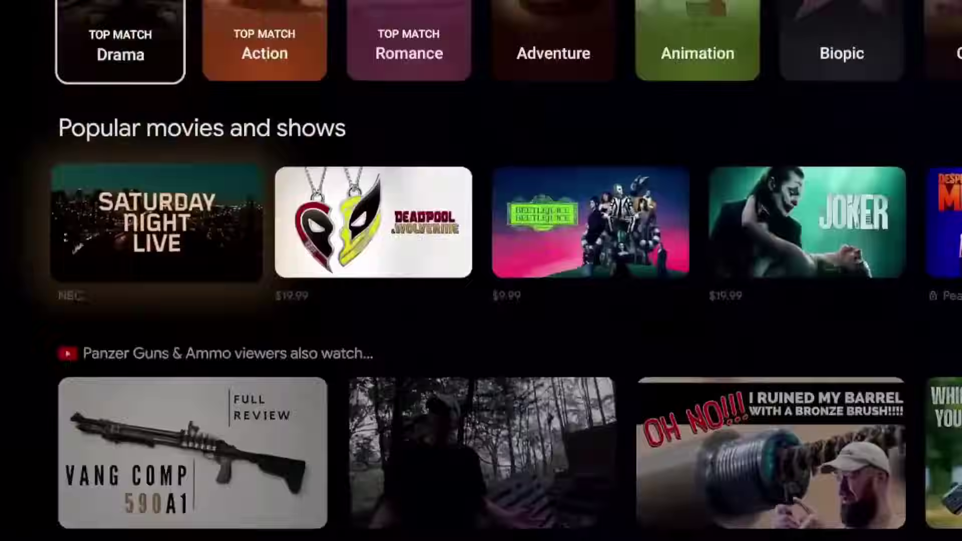
pyautogui.press('Down')
pyautogui.press('Down')
pyautogui.press('Down')
pyautogui.press('Down')
pyautogui.press('Down')
pyautogui.press('Down')
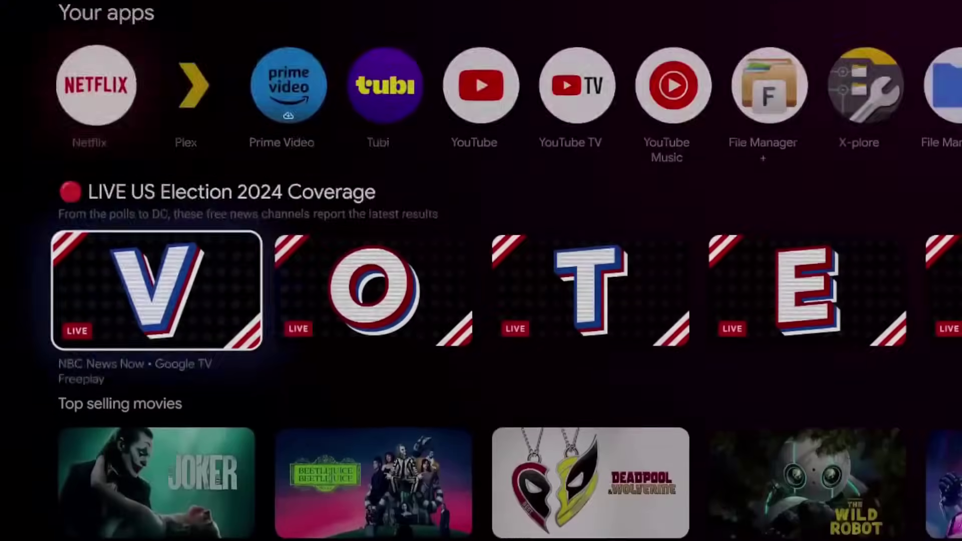
pyautogui.press('Down')
pyautogui.press('Down')
pyautogui.press('Down')
pyautogui.press('Down')
pyautogui.press('Down')
pyautogui.press('Down')
pyautogui.press('Down')
pyautogui.press('Down')
pyautogui.press('Down')
pyautogui.press('Down')
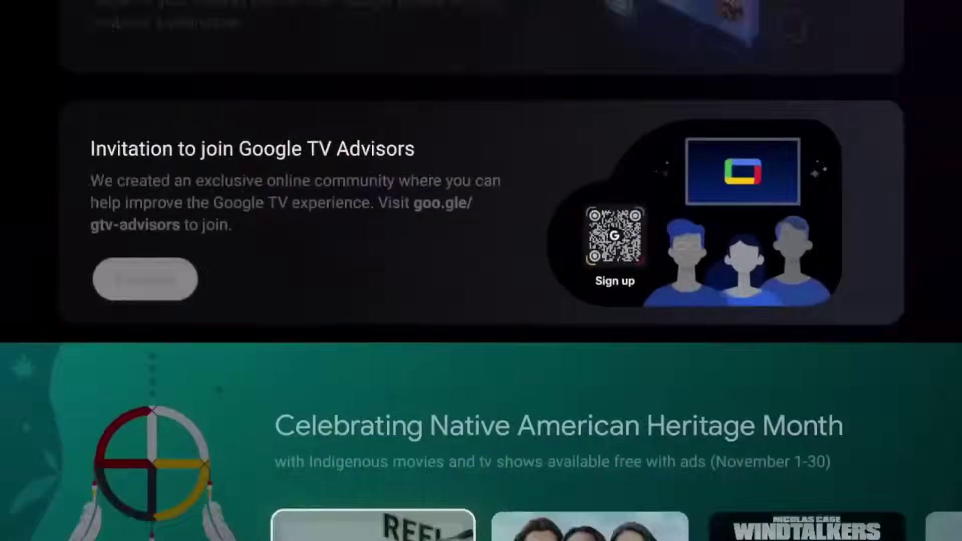
pyautogui.press('Down')
pyautogui.press('Down')
pyautogui.press('Down')
pyautogui.press('Down')
pyautogui.press('Down')
pyautogui.press('Down')
pyautogui.press('Down')
pyautogui.press('Down')
pyautogui.press('Down')
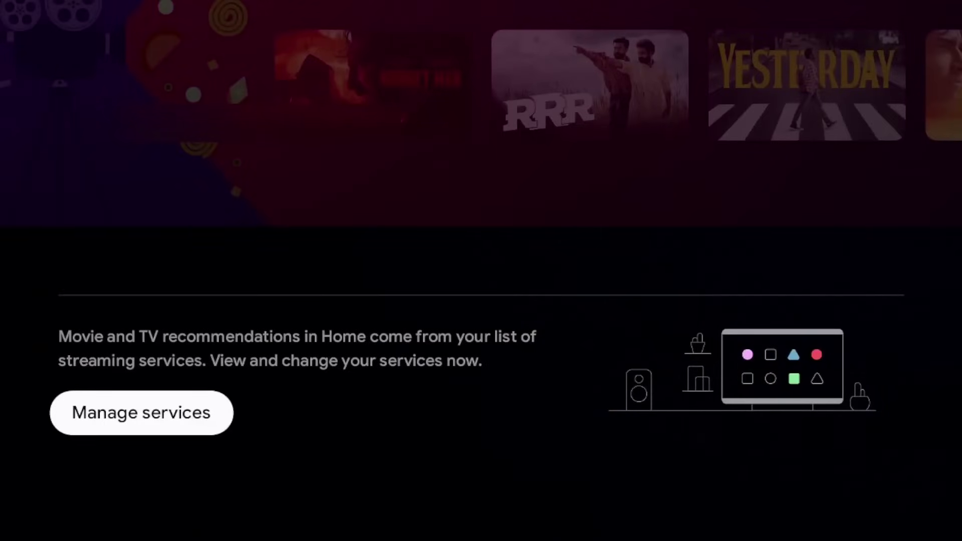
# - Open the streaming services list and turn off Apple TV
pyautogui.press('Return')
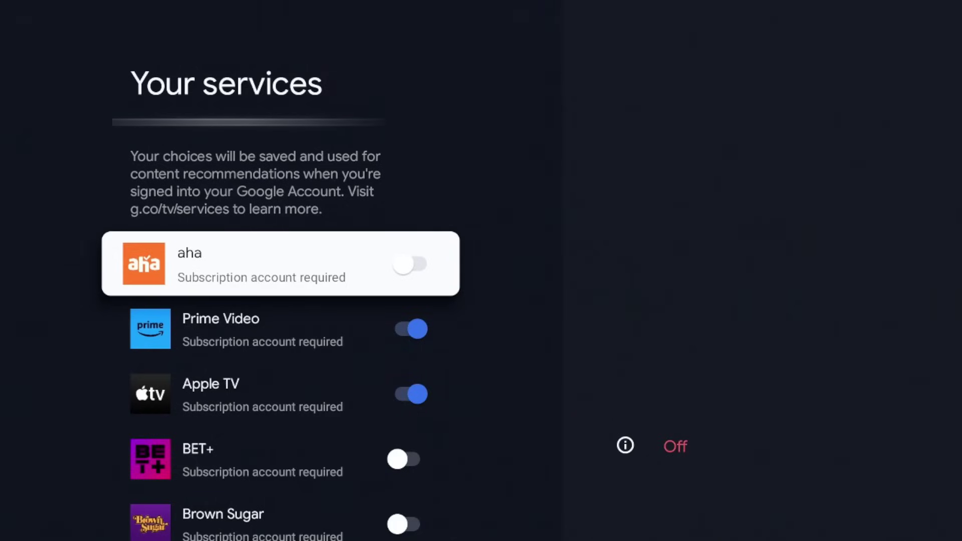
pyautogui.press('Down')
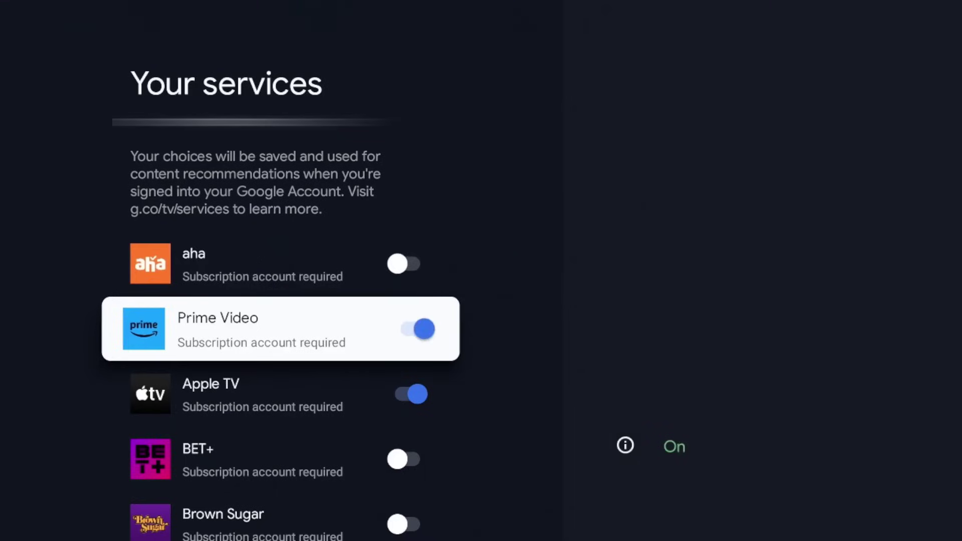
pyautogui.press('Down')
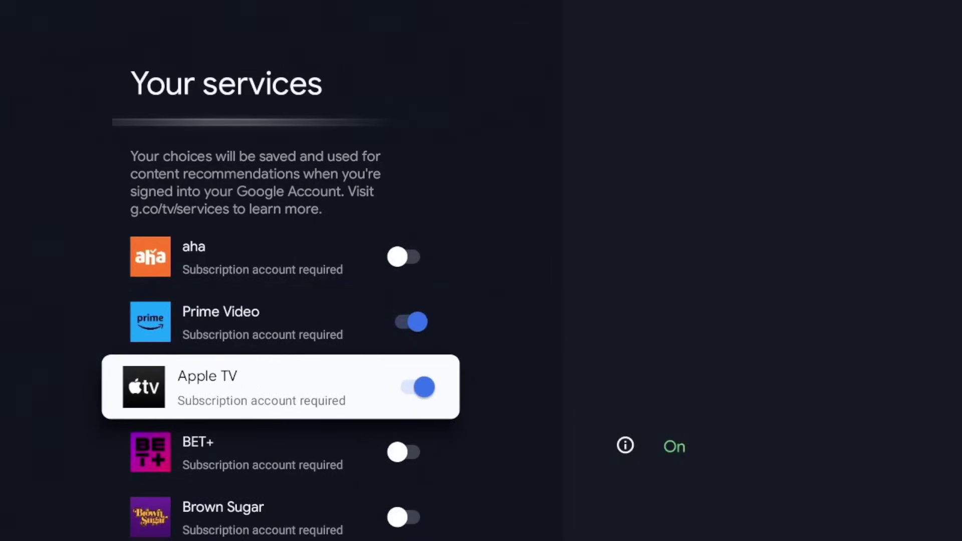
pyautogui.press('Return')
# - Move down past Globoplay, Plex and Pluto TV and turn off Red Bull TV
pyautogui.press('Down')
pyautogui.press('Down')
pyautogui.press('Down')
pyautogui.press('Down')
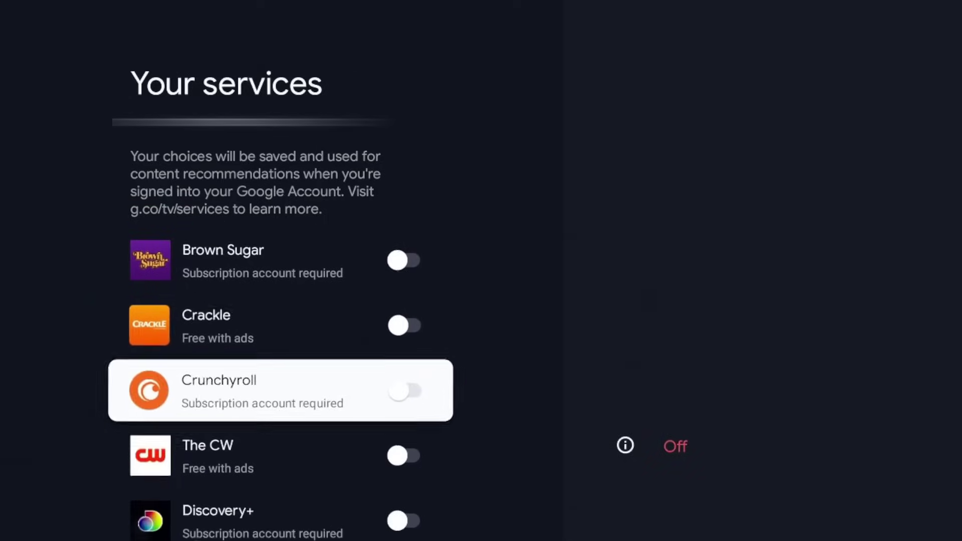
pyautogui.press('Down')
pyautogui.press('Down')
pyautogui.press('Down')
pyautogui.press('Down')
pyautogui.press('Down')
pyautogui.press('Down')
pyautogui.press('Down')
pyautogui.press('Down')
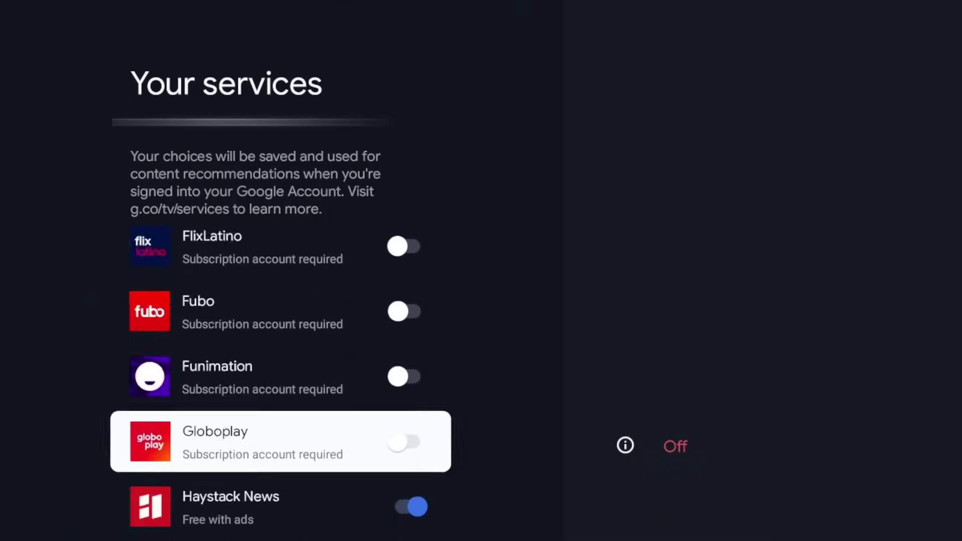
pyautogui.press('Down')
pyautogui.press('Down')
pyautogui.press('Up')
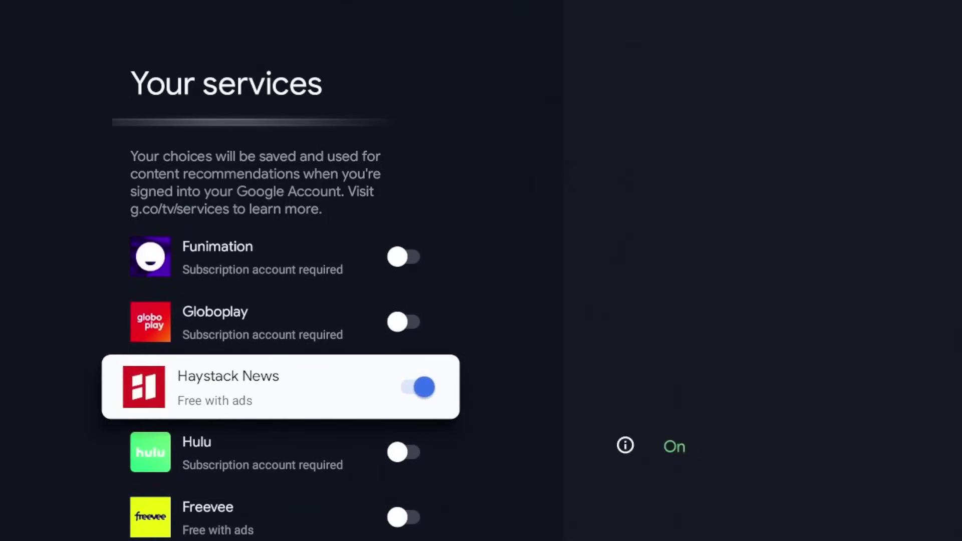
pyautogui.press('Down')
pyautogui.press('Down')
pyautogui.press('Down')
pyautogui.press('Down')
pyautogui.press('Down')
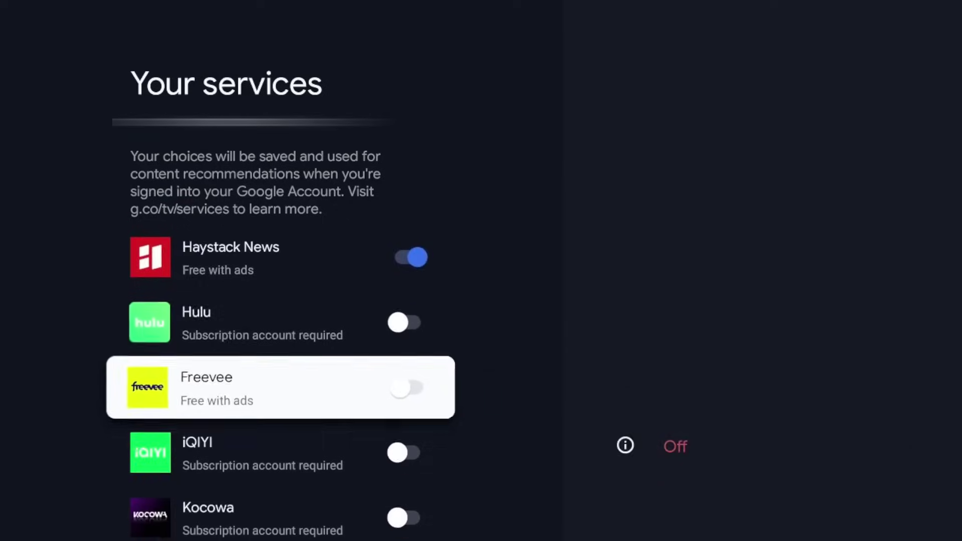
pyautogui.press('Down')
pyautogui.press('Down')
pyautogui.press('Down')
pyautogui.press('Down')
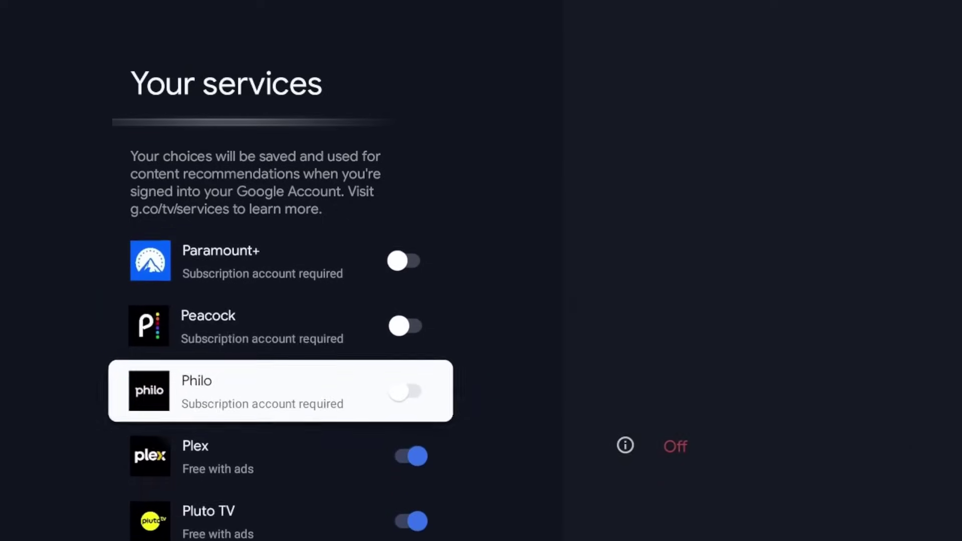
pyautogui.press('Down')
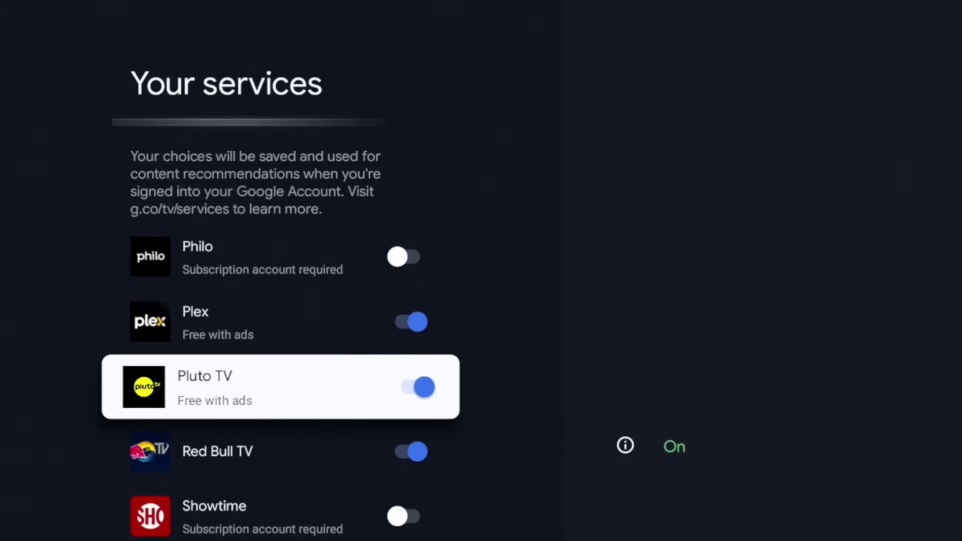
pyautogui.press('Down')
pyautogui.press('Down')
pyautogui.press('Down')
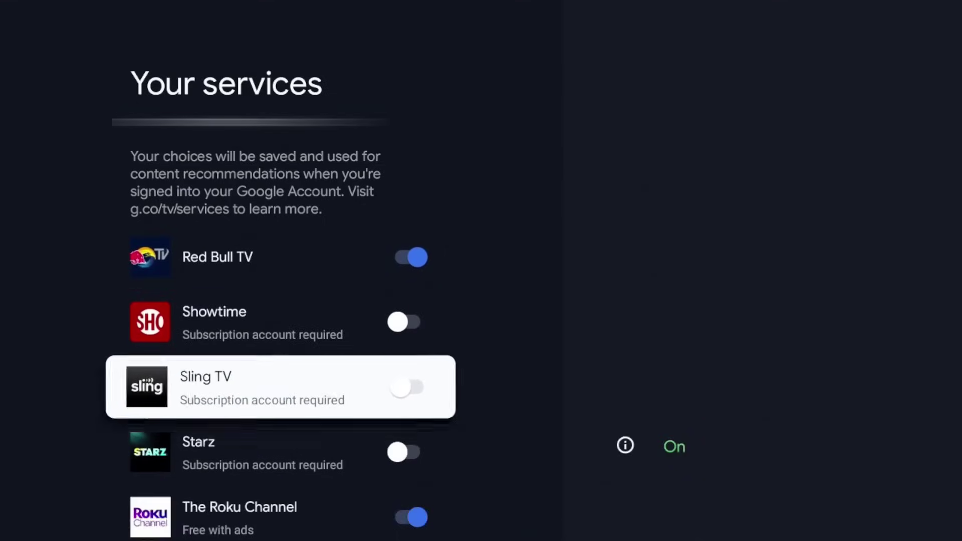
pyautogui.press('Up')
pyautogui.press('Up')
pyautogui.press('Return')
# - Turn off The Roku Channel and Xumo Play
pyautogui.press('Down')
pyautogui.press('Down')
pyautogui.press('Down')
pyautogui.press('Down')
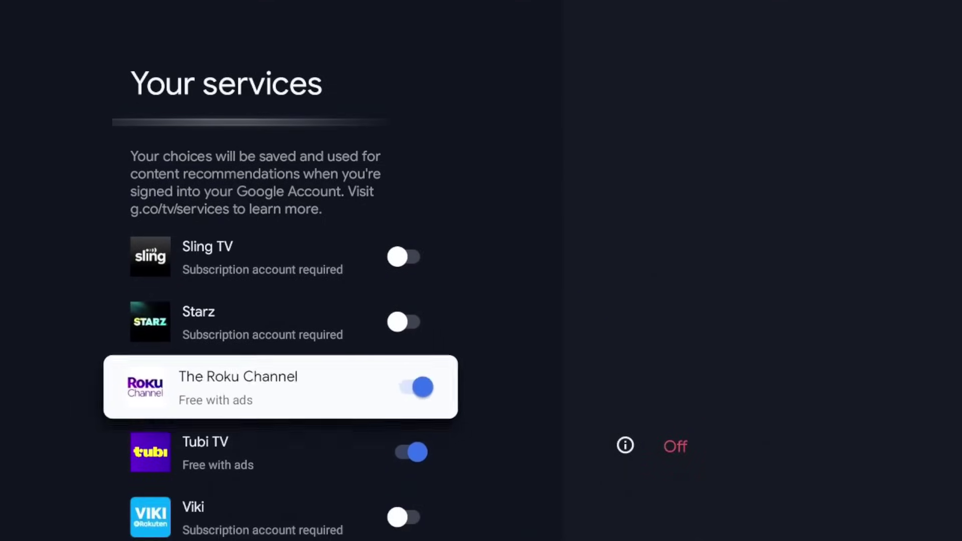
pyautogui.press('Return')
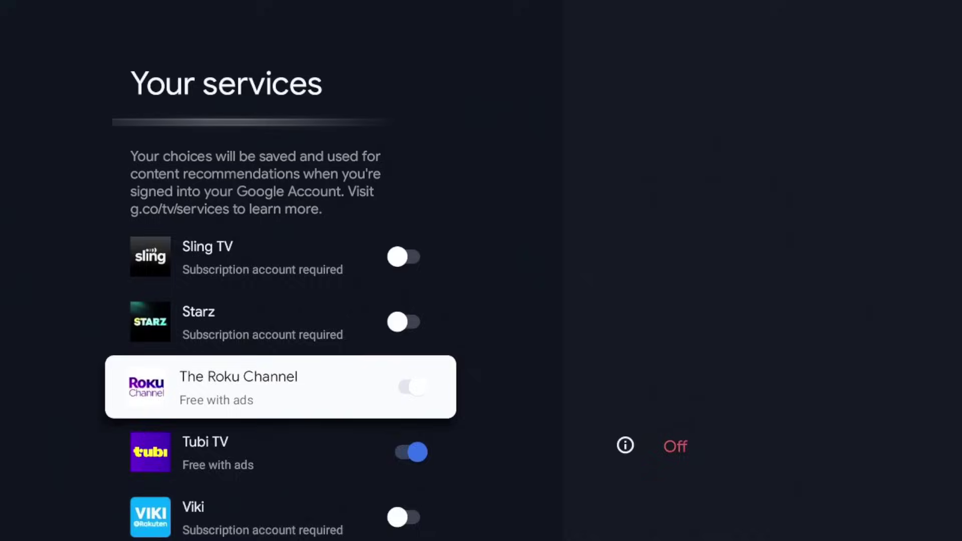
pyautogui.press('Down')
pyautogui.press('Down')
pyautogui.press('Down')
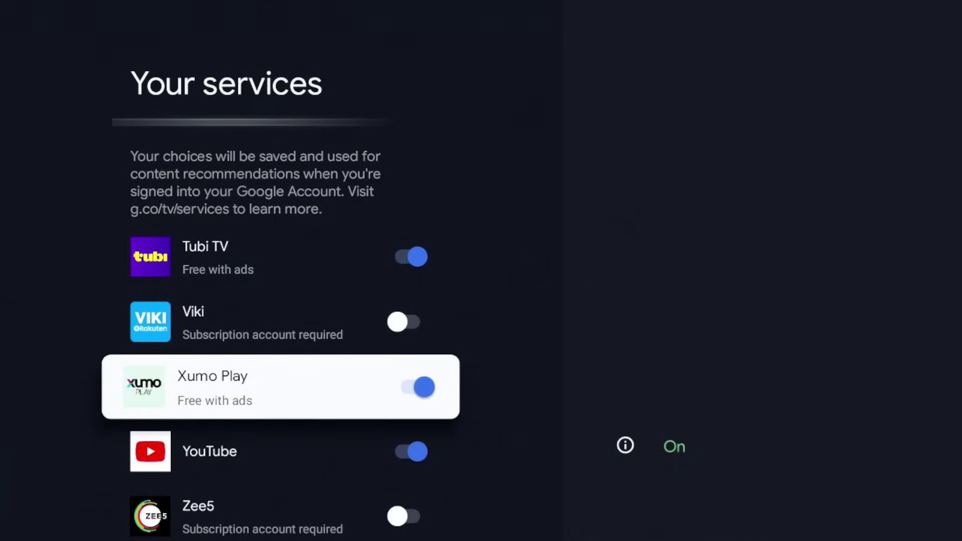
pyautogui.press('Down')
pyautogui.press('Up')
pyautogui.press('Return')
pyautogui.press('Down')
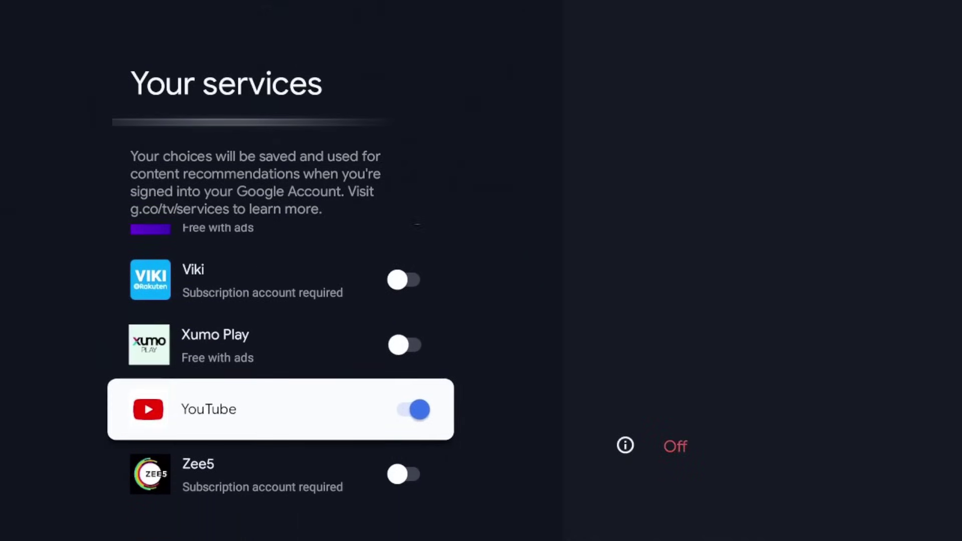
pyautogui.press('Down')
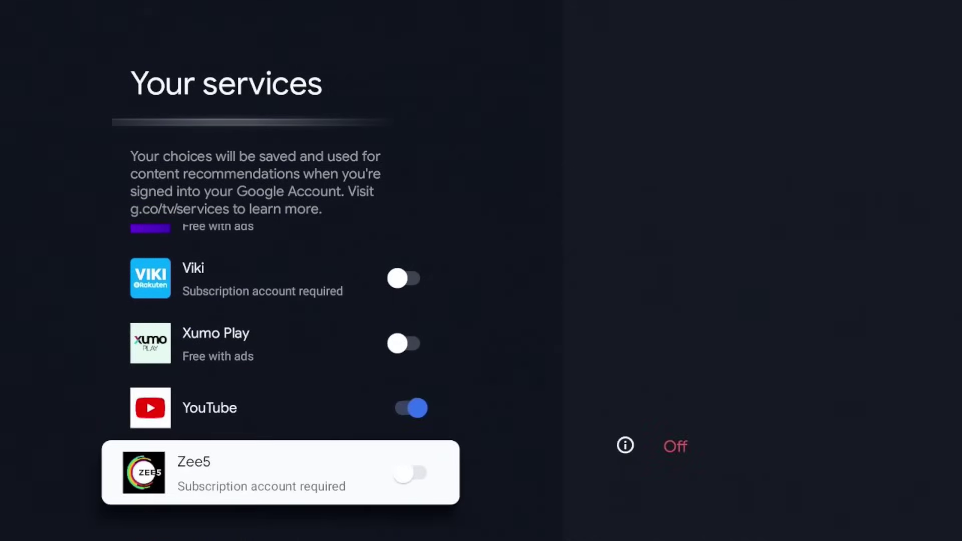
pyautogui.press('Escape')
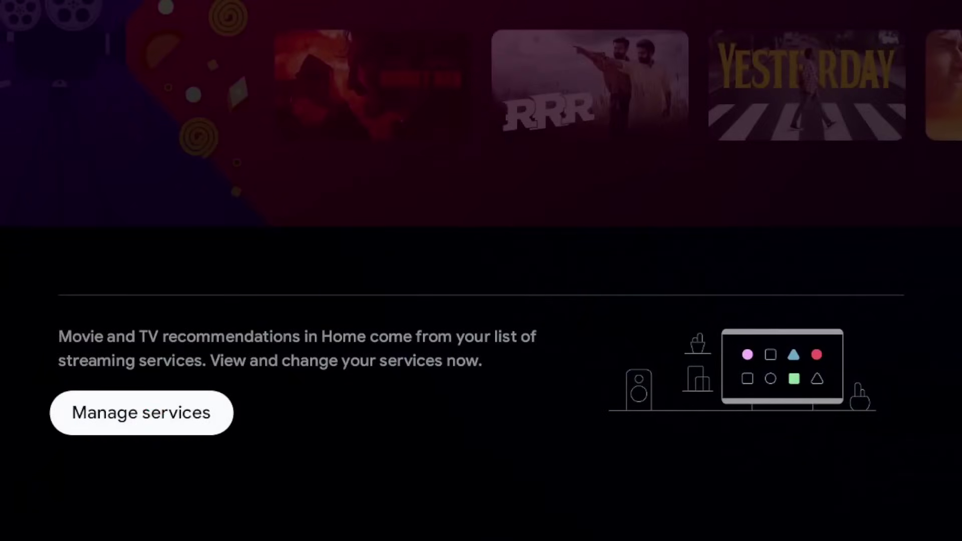
pyautogui.press('Up')
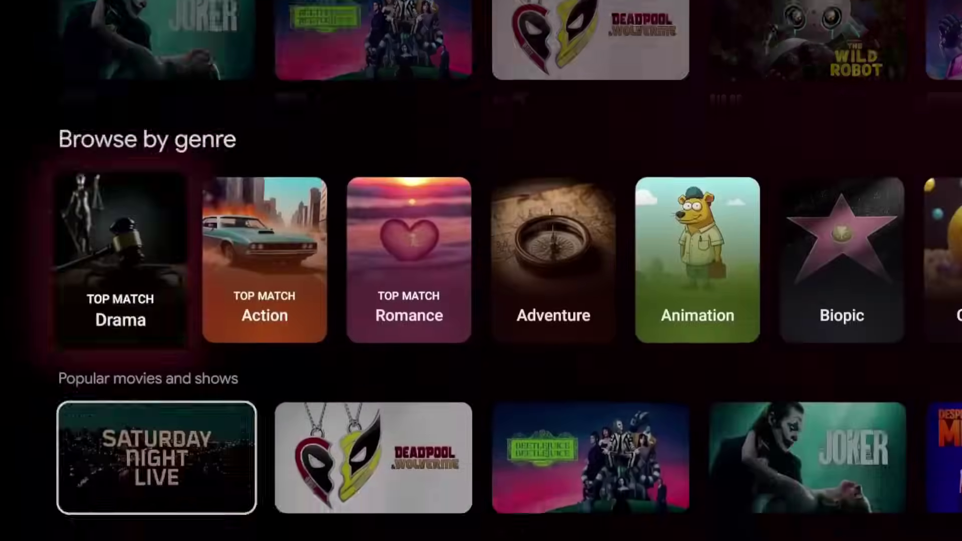
pyautogui.press('Down')
pyautogui.press('Down')
pyautogui.press('Down')
pyautogui.press('Down')
pyautogui.press('Down')
pyautogui.press('Down')
pyautogui.press('Down')
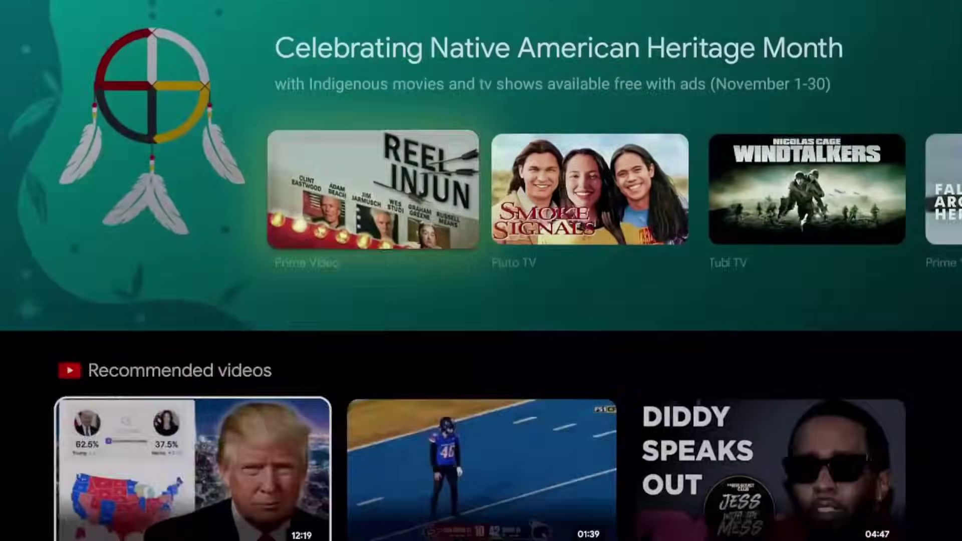
pyautogui.press('Down')
pyautogui.press('Down')
pyautogui.press('Down')
pyautogui.press('Down')
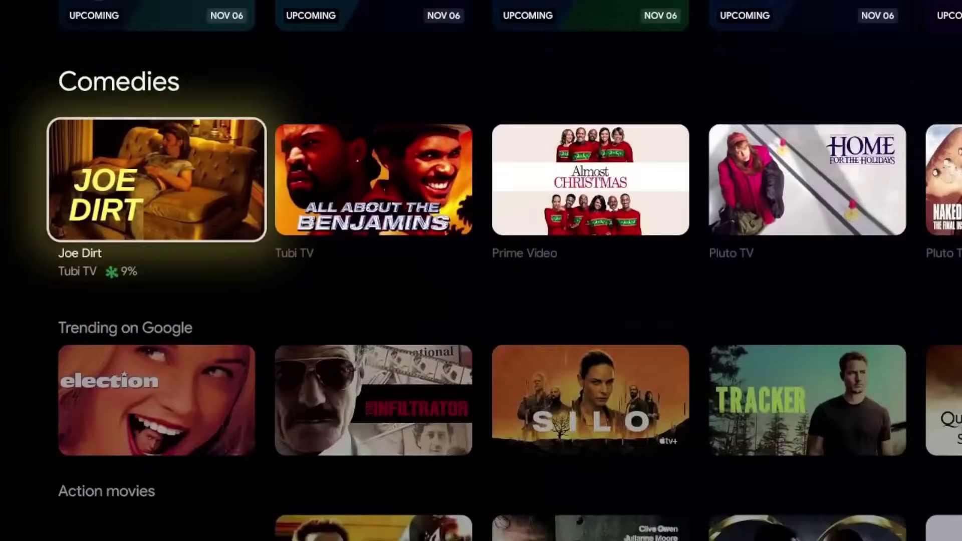
pyautogui.press('Down')
pyautogui.press('Down')
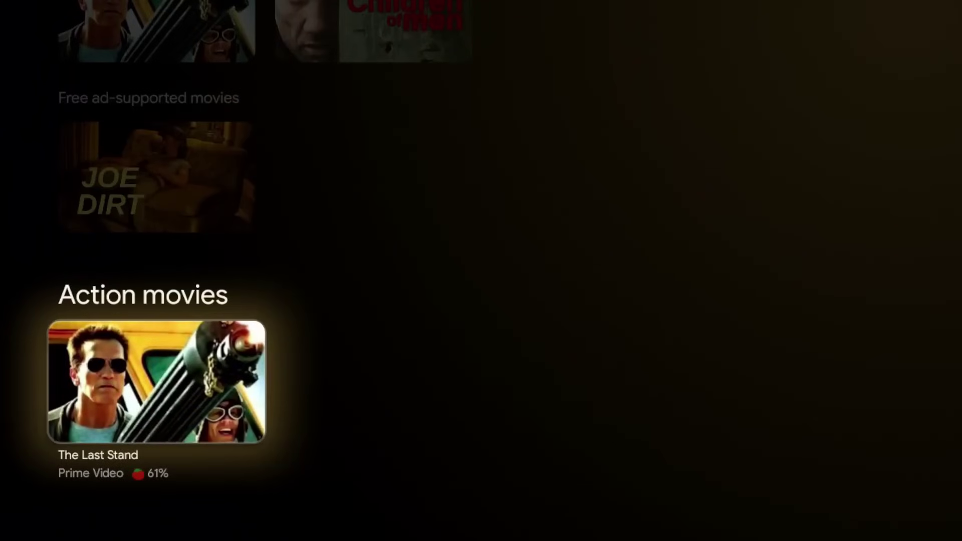
pyautogui.press('Up')
pyautogui.press('Up')
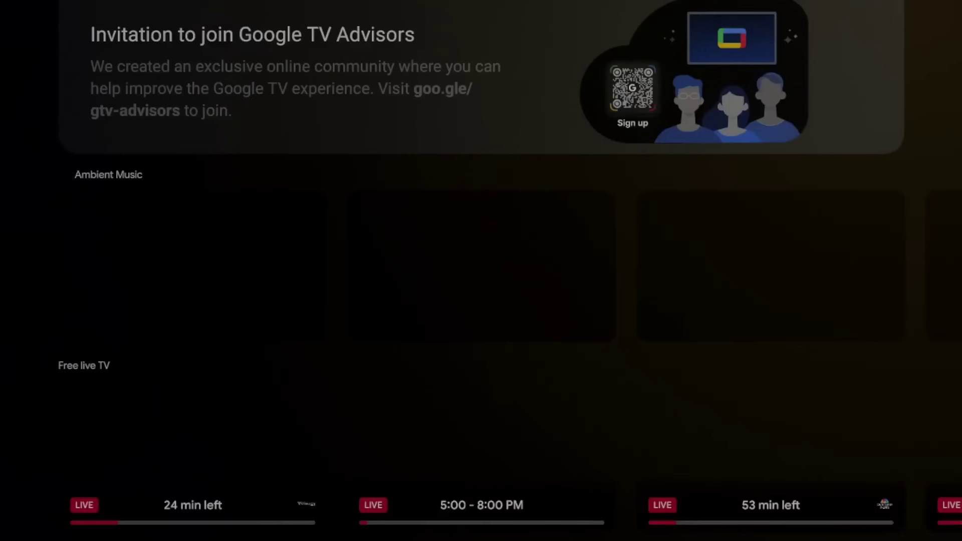
pyautogui.press('Home')
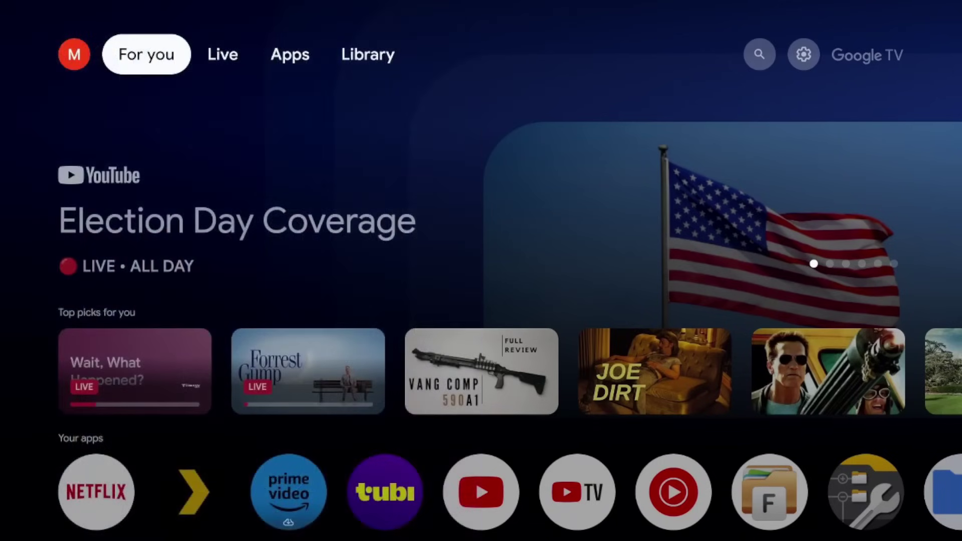
pyautogui.press('Down')
pyautogui.press('Down')
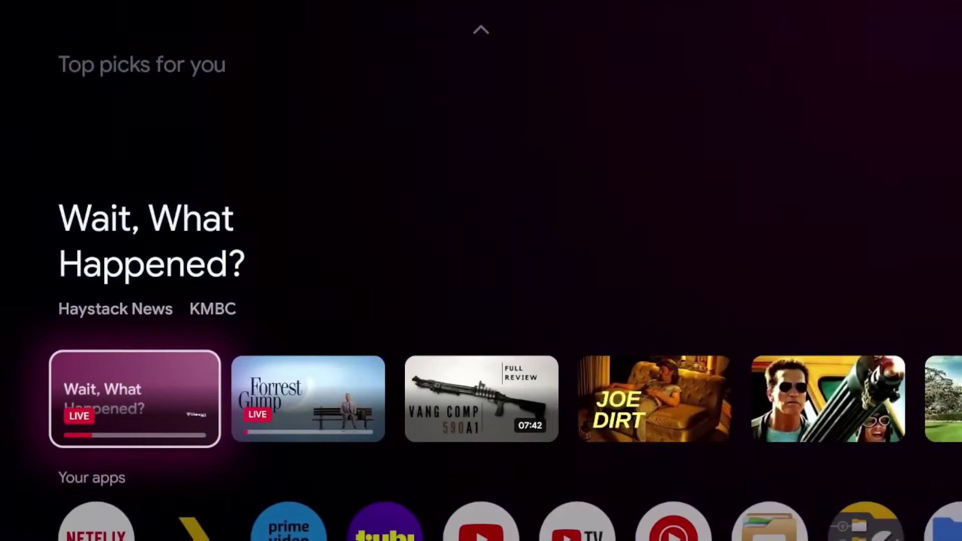
pyautogui.press('Down')
pyautogui.press('Down')
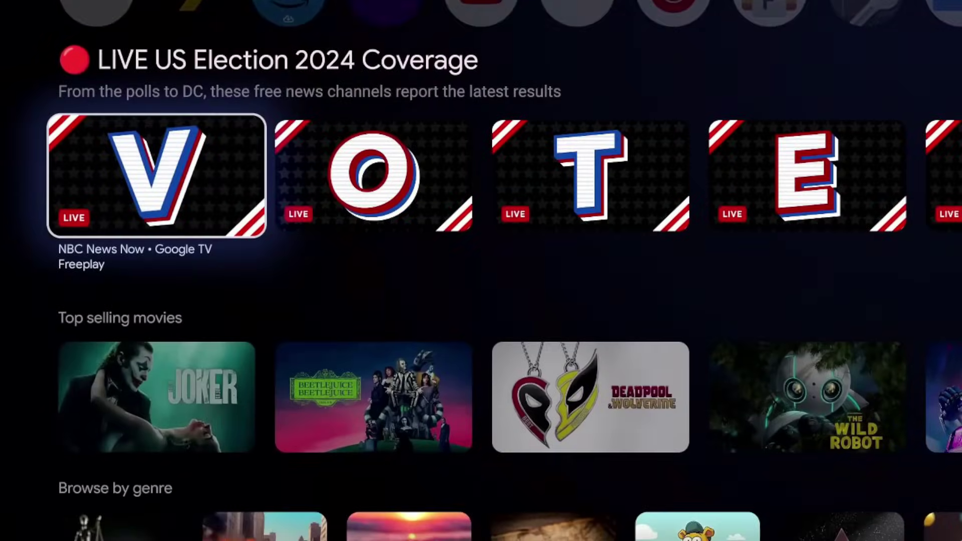
pyautogui.press('Up')
pyautogui.press('Up')
pyautogui.press('Up')
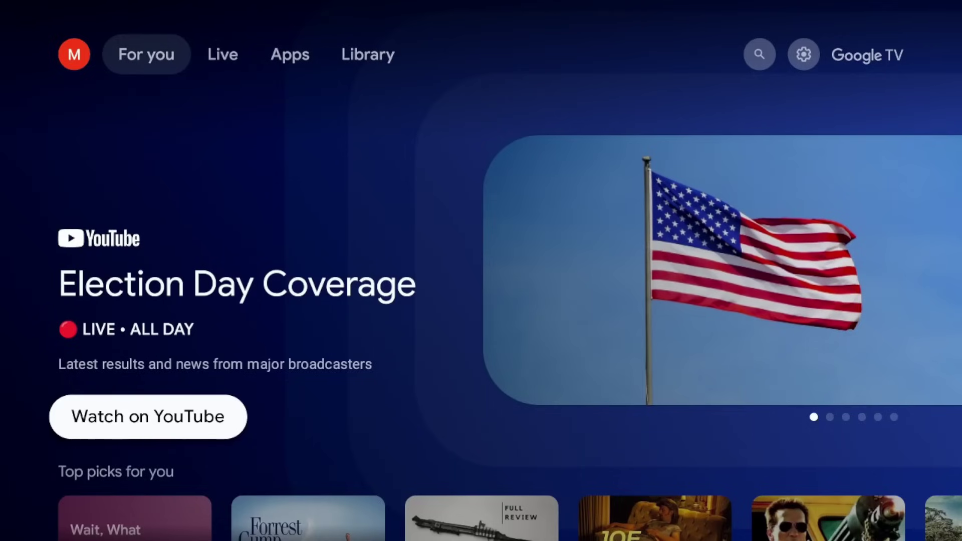
pyautogui.press('Up')
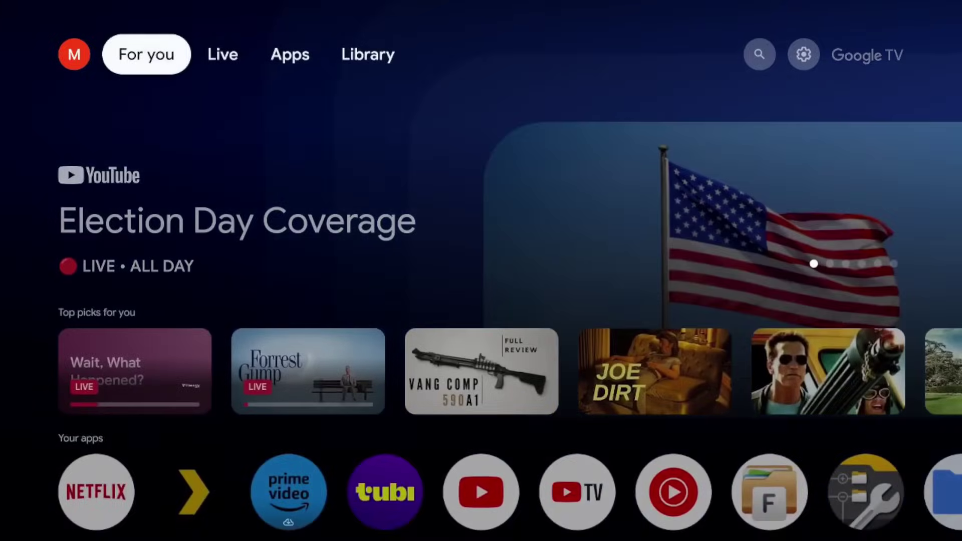
# - Under All settings > Accounts & sign-in, open your profile and toggle Apps only mode
pyautogui.press('Right')
pyautogui.press('Right')
pyautogui.press('Right')
pyautogui.press('Right')
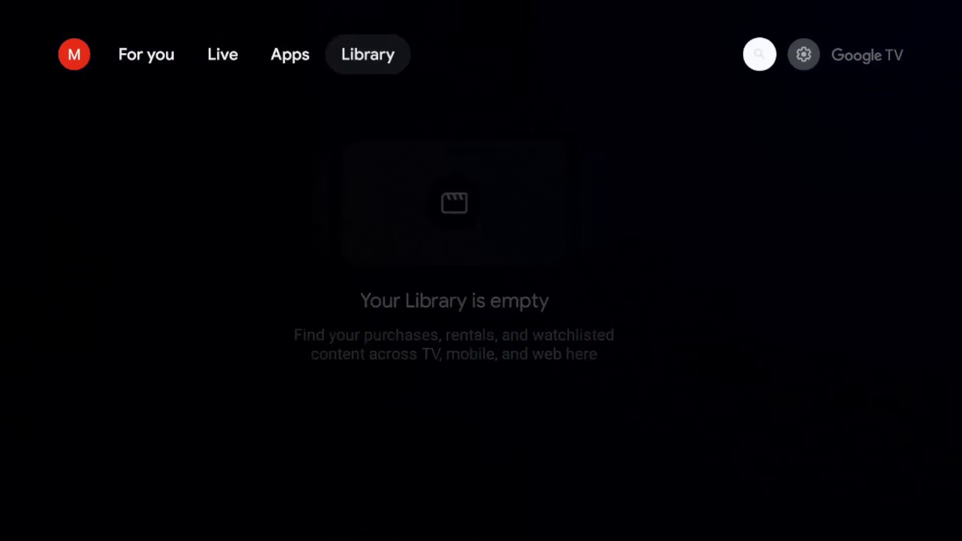
pyautogui.press('Right')
pyautogui.press('Return')
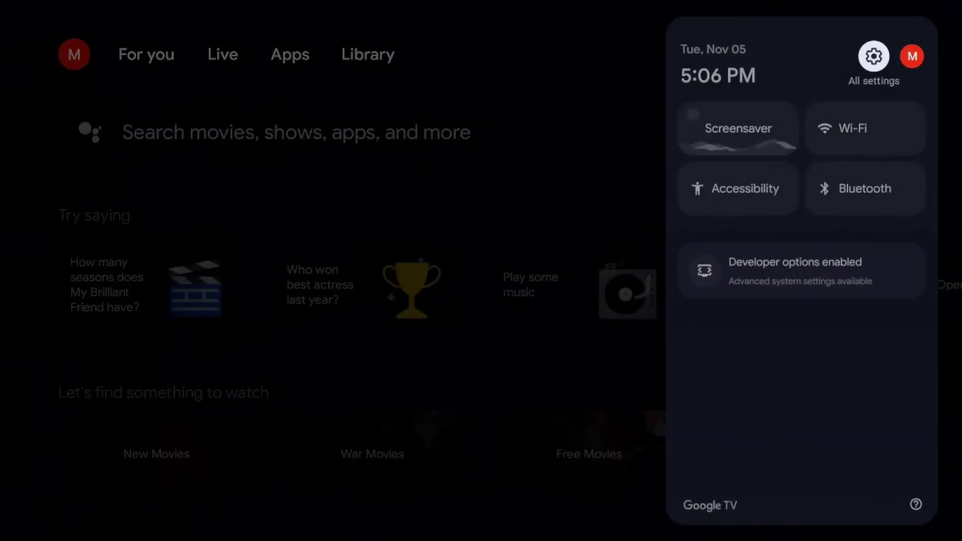
pyautogui.press('Return')
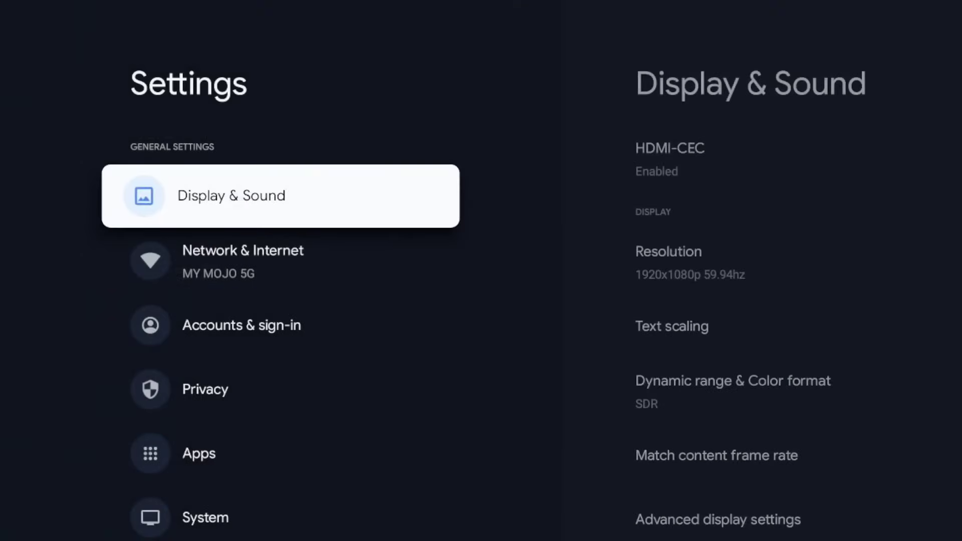
pyautogui.press('Down')
pyautogui.press('Down')
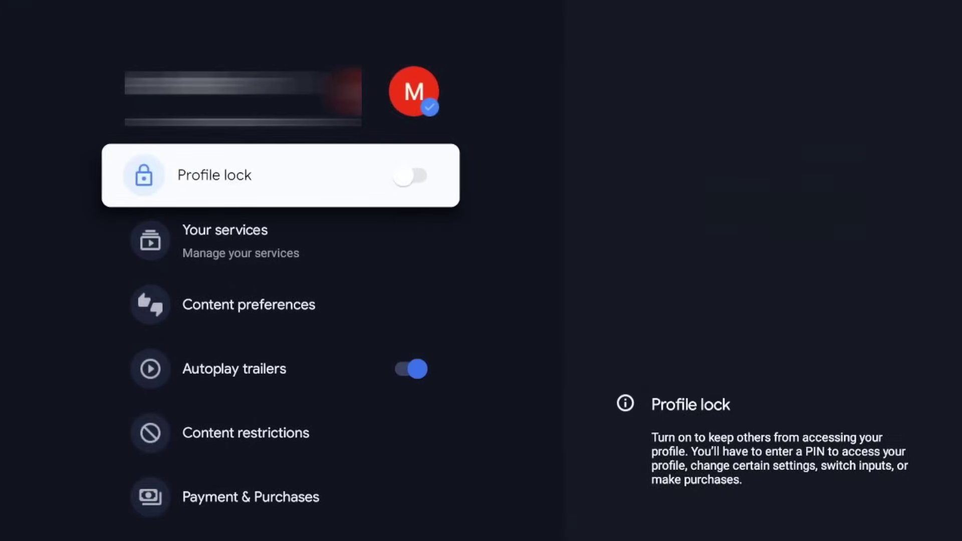
pyautogui.press('Down')
pyautogui.press('Down')
pyautogui.press('Down')
pyautogui.press('Down')
pyautogui.press('Down')
pyautogui.press('Down')
pyautogui.press('Down')
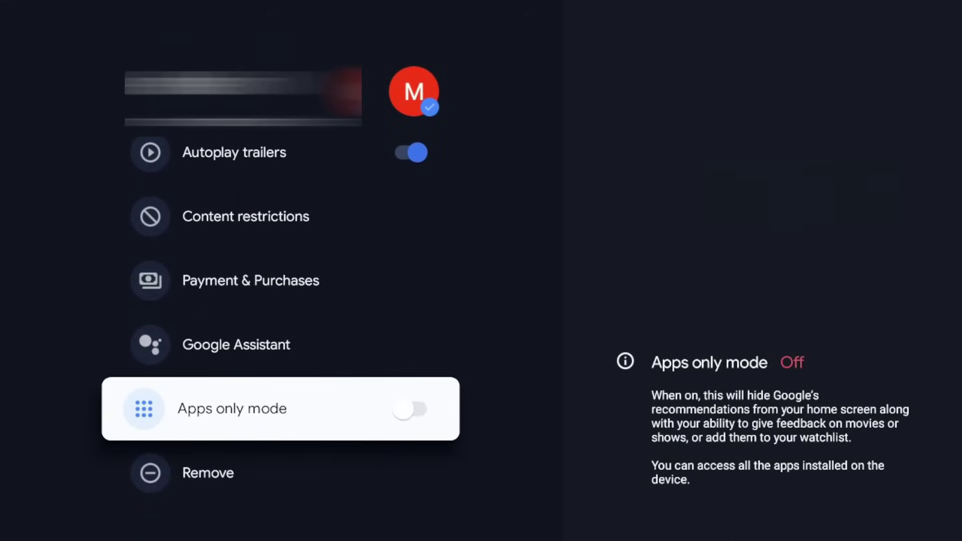
pyautogui.press('Return')
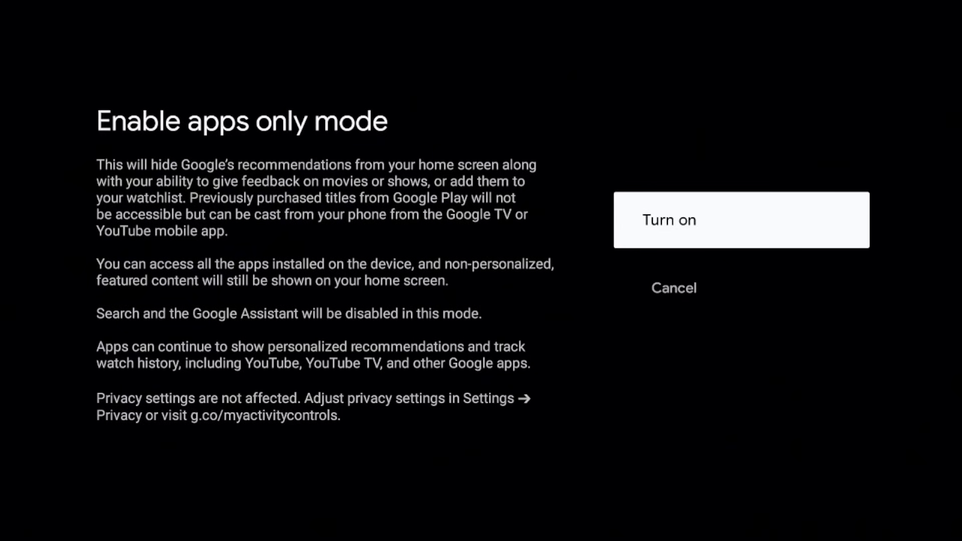
# - Confirm Turn on for apps only mode and view the Election Day banner
pyautogui.press('Return')
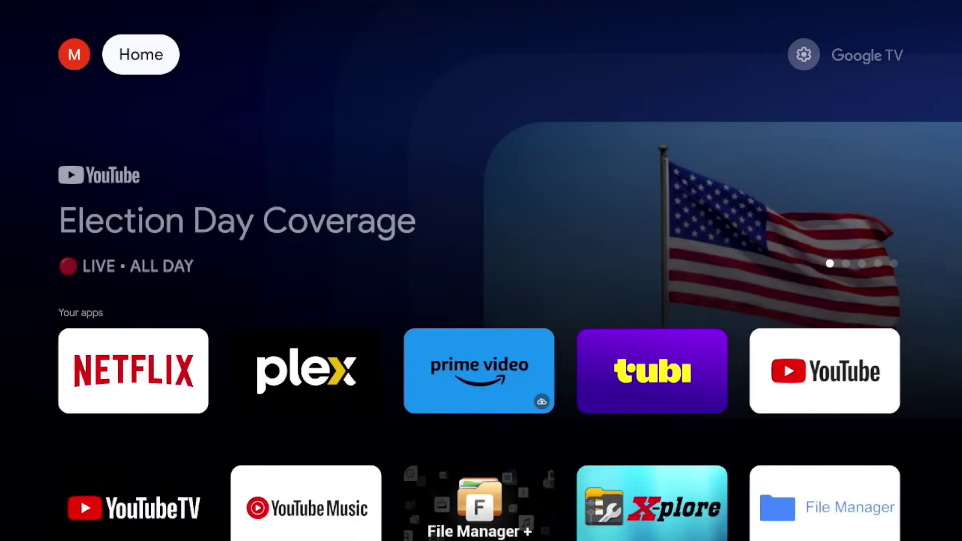
pyautogui.press('Down')
pyautogui.press('Down')
pyautogui.press('Down')
pyautogui.press('Down')
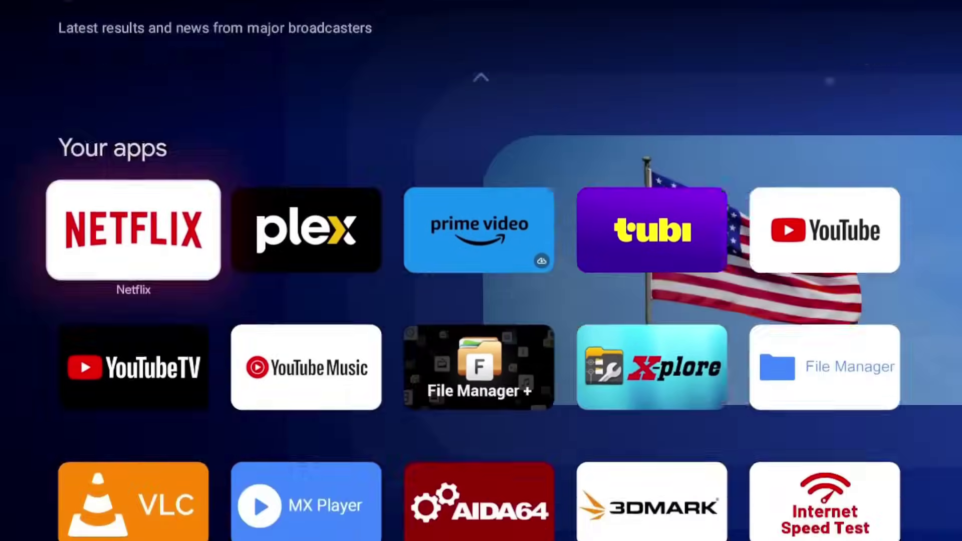
pyautogui.press('Down')
pyautogui.press('Down')
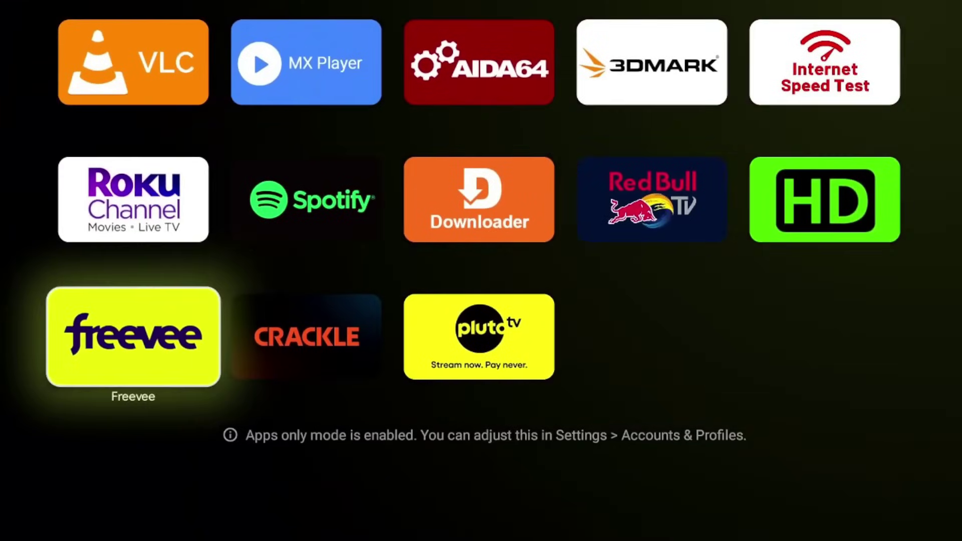
pyautogui.press('Up')
pyautogui.press('Up')
pyautogui.press('Up')
pyautogui.press('Up')
pyautogui.press('Up')
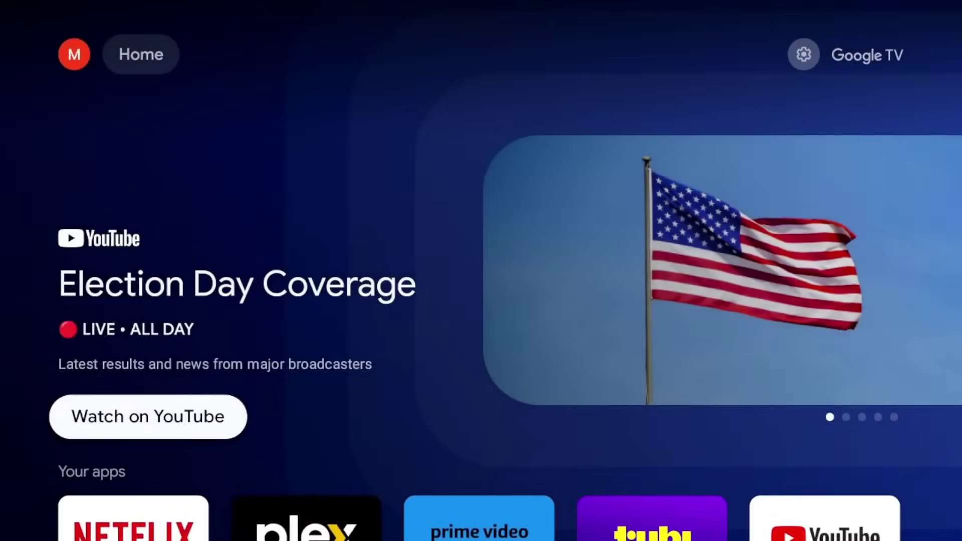
pyautogui.press('Down')
pyautogui.press('Up')
pyautogui.press('Up')
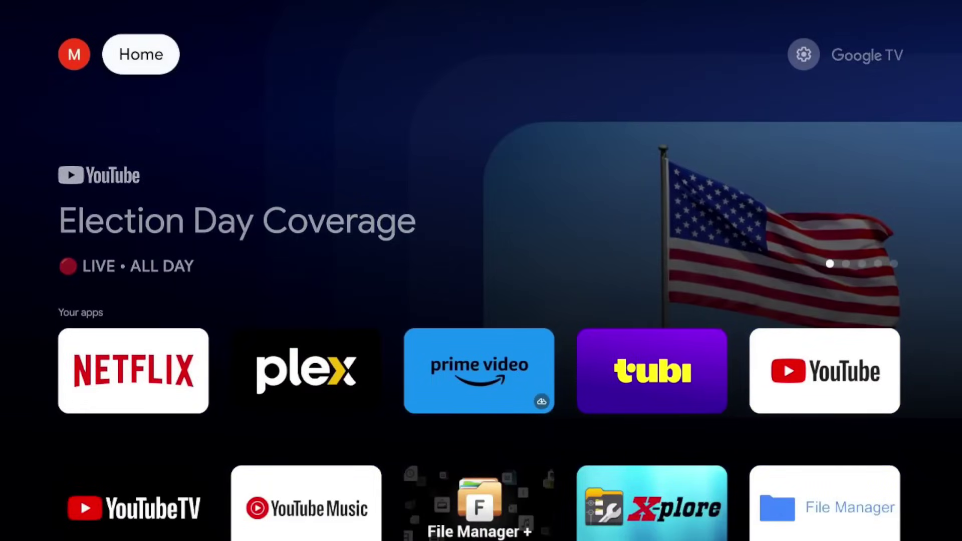
pyautogui.press('Down')
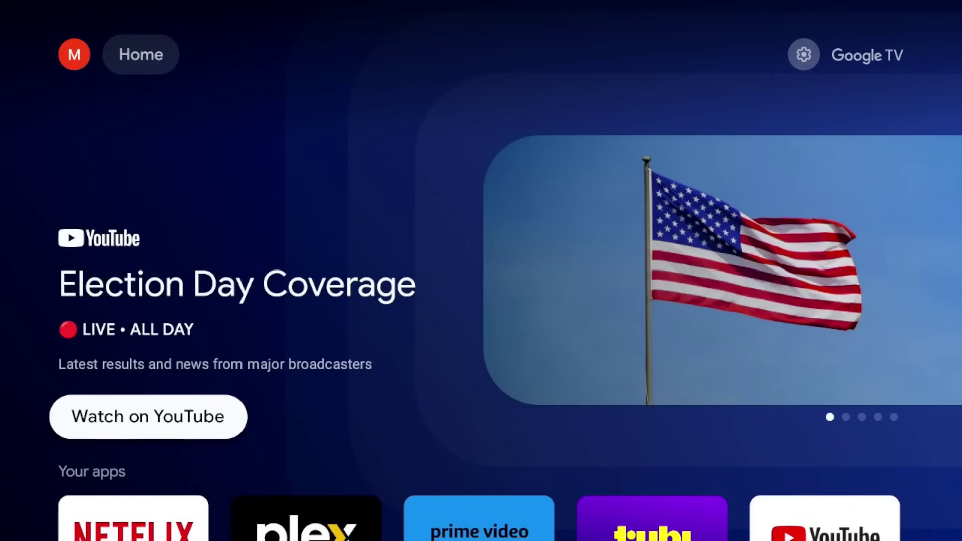
# - Browse the Your apps grid, then return to the top of Home
pyautogui.press('Down')
pyautogui.press('Down')
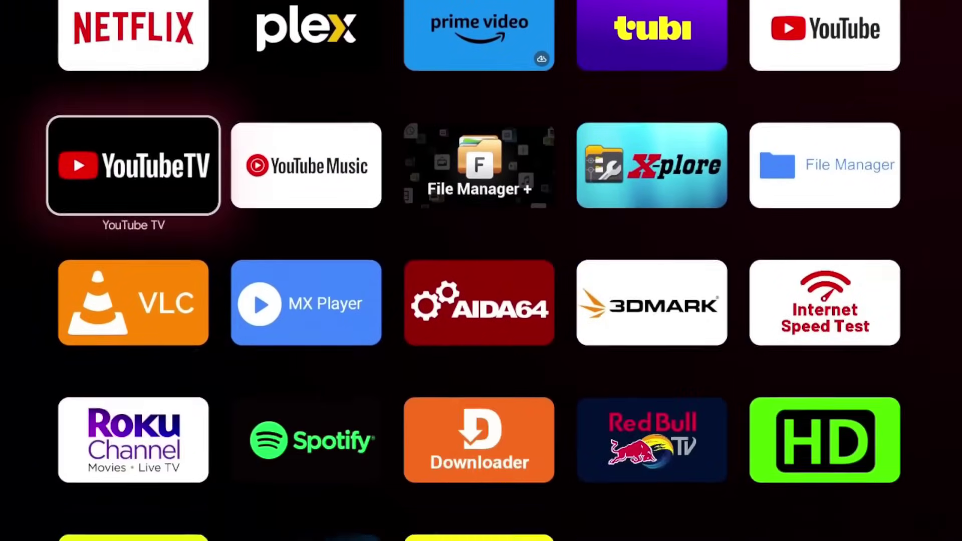
pyautogui.press('Right')
pyautogui.press('Down')
pyautogui.press('Down')
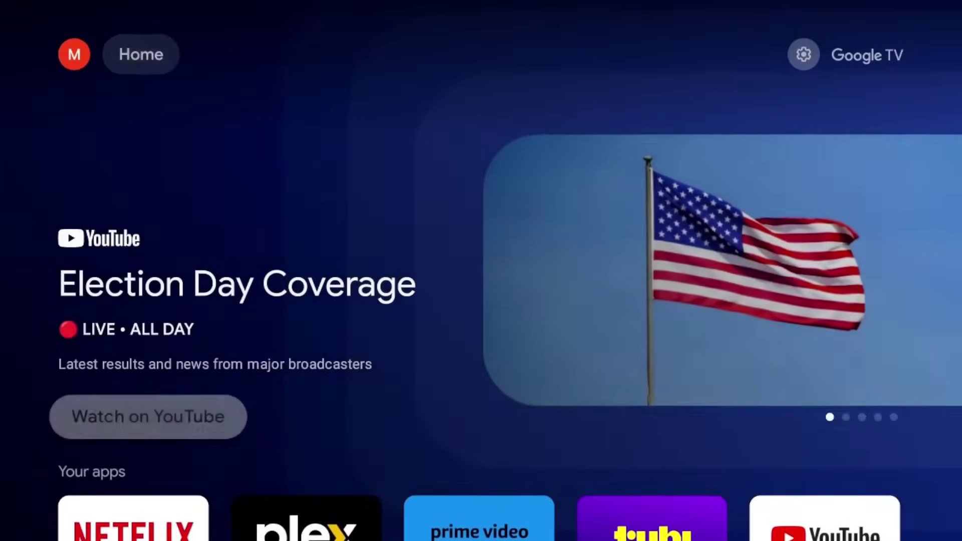
pyautogui.press('Down')
pyautogui.press('Left')
pyautogui.press('Right')
pyautogui.press('Right')
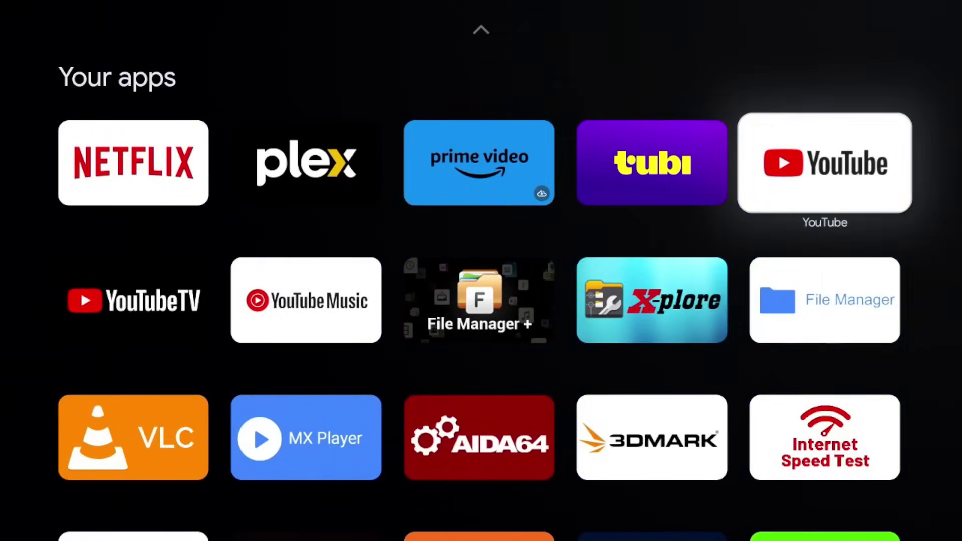
pyautogui.press('Down')
pyautogui.press('Left')
pyautogui.press('Left')
pyautogui.press('Left')
pyautogui.press('Left')
pyautogui.press('Down')
pyautogui.press('Down')
pyautogui.press('Right')
pyautogui.press('Right')
pyautogui.press('Up')
pyautogui.press('Up')
pyautogui.press('Up')
pyautogui.press('Up')
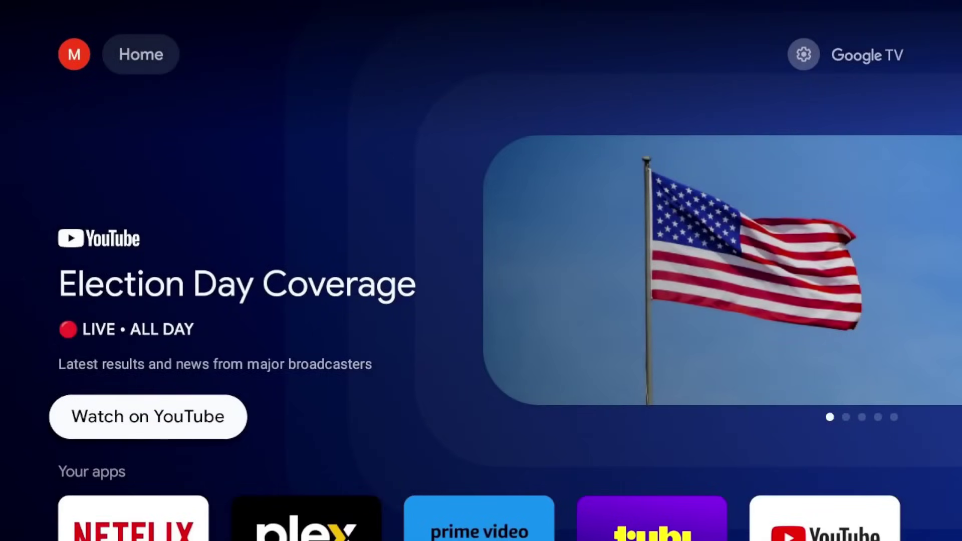
# - Move up to the For you tab and down into Top picks to view Joe Dirt
pyautogui.press('Up')
pyautogui.press('Down')
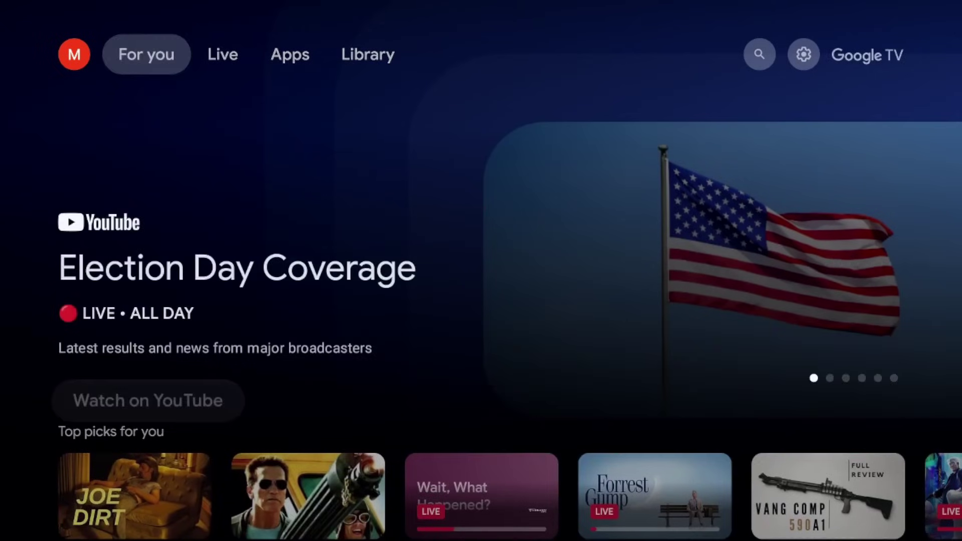
pyautogui.press('Down')
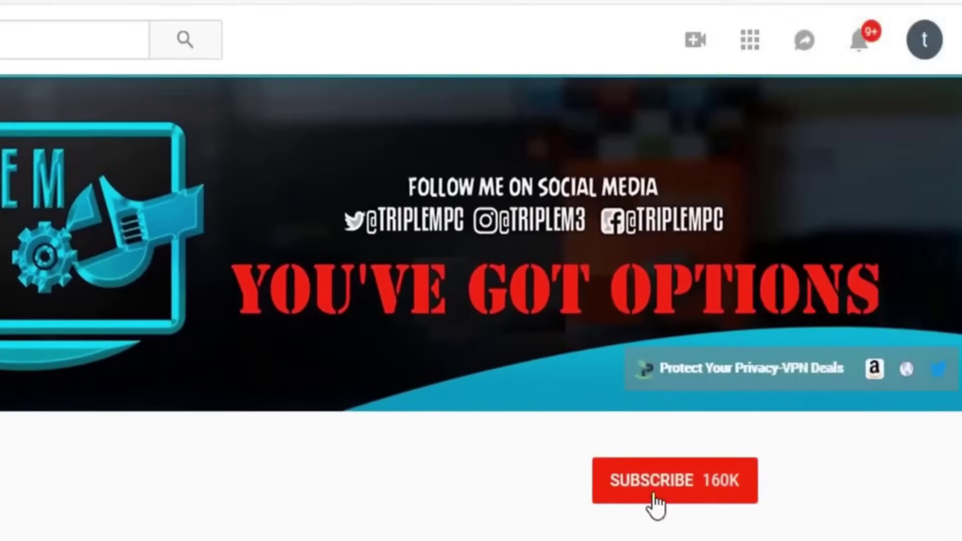
pyautogui.click(666, 493)
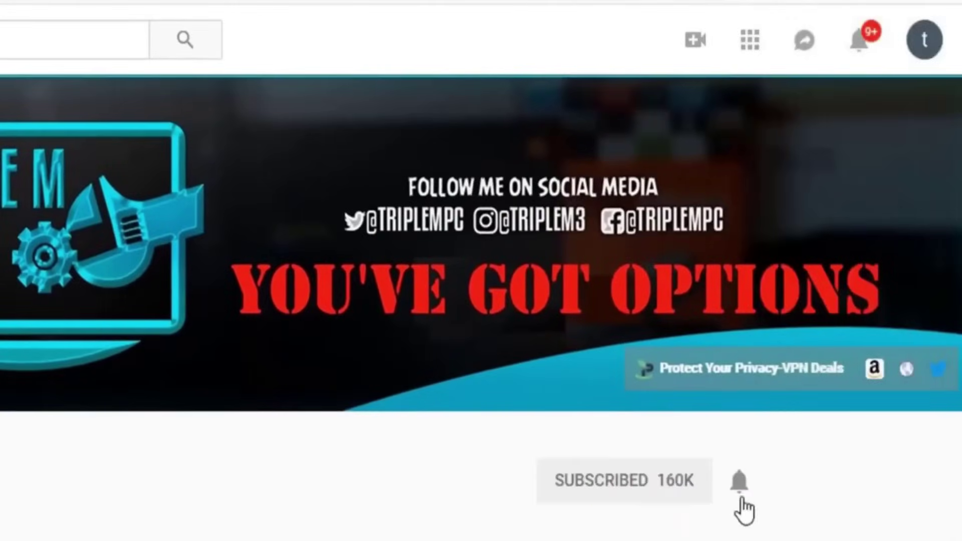
pyautogui.click(738, 493)
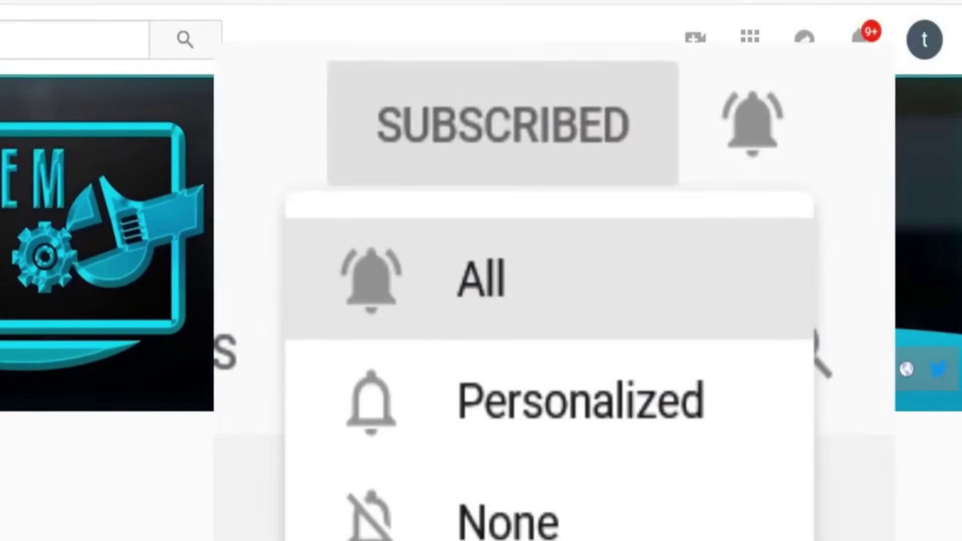